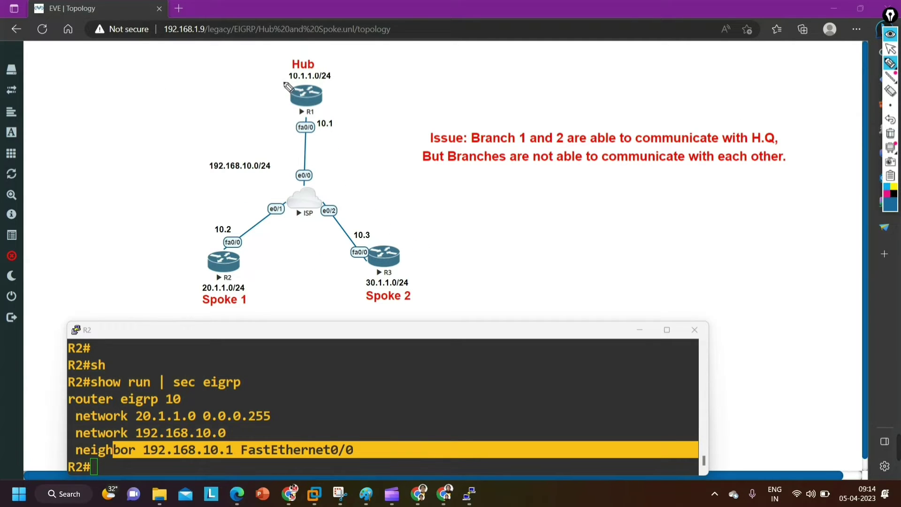
{"action": "left_click_drag", "start_coordinate": [300, 74], "coordinate": [334, 76]}
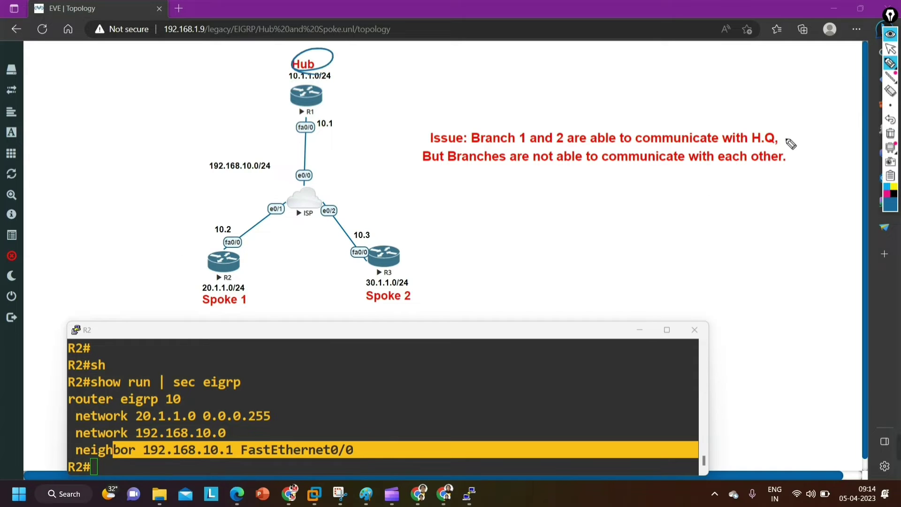
{"action": "left_click", "coordinate": [890, 134]}
{"action": "mouse_move", "coordinate": [209, 313]}
{"action": "left_mouse_down"}
{"action": "mouse_move", "coordinate": [251, 322]}
{"action": "mouse_move", "coordinate": [175, 312]}
{"action": "mouse_move", "coordinate": [232, 323]}
{"action": "left_mouse_up"}
{"action": "mouse_move", "coordinate": [388, 278]}
{"action": "left_mouse_down"}
{"action": "mouse_move", "coordinate": [356, 304]}
{"action": "mouse_move", "coordinate": [390, 284]}
{"action": "left_mouse_up"}
{"action": "mouse_move", "coordinate": [338, 55]}
{"action": "left_mouse_down"}
{"action": "mouse_move", "coordinate": [279, 85]}
{"action": "mouse_move", "coordinate": [295, 68]}
{"action": "left_mouse_up"}
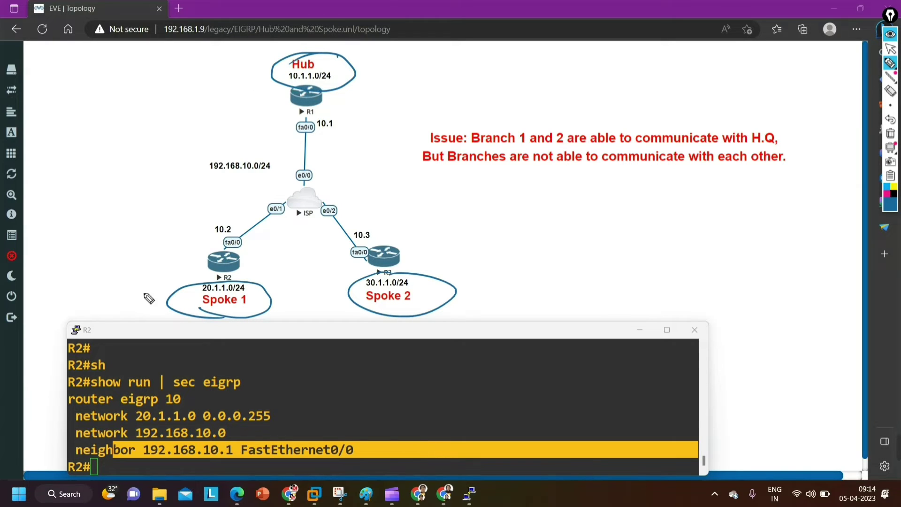
{"action": "left_click_drag", "start_coordinate": [240, 322], "coordinate": [357, 317]}
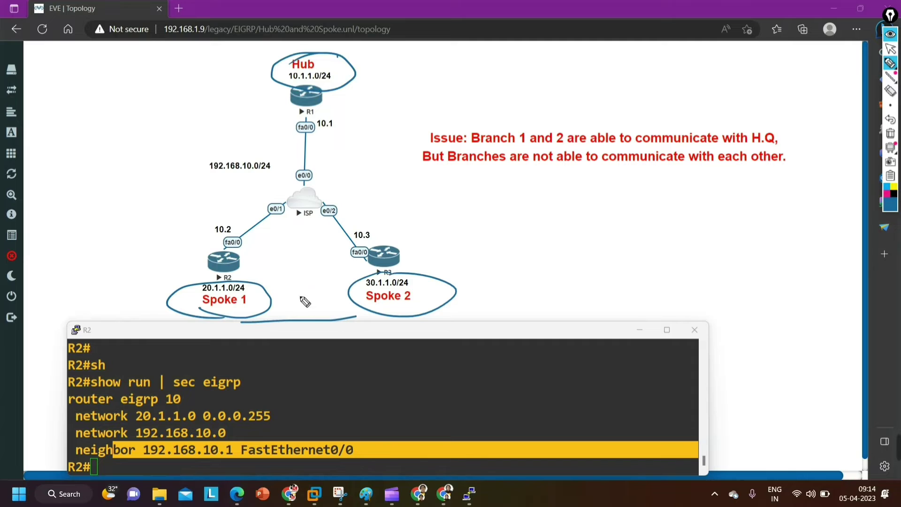
{"action": "mouse_move", "coordinate": [250, 267]}
{"action": "left_mouse_down"}
{"action": "mouse_move", "coordinate": [274, 236]}
{"action": "mouse_move", "coordinate": [338, 238]}
{"action": "mouse_move", "coordinate": [343, 263]}
{"action": "left_mouse_up"}
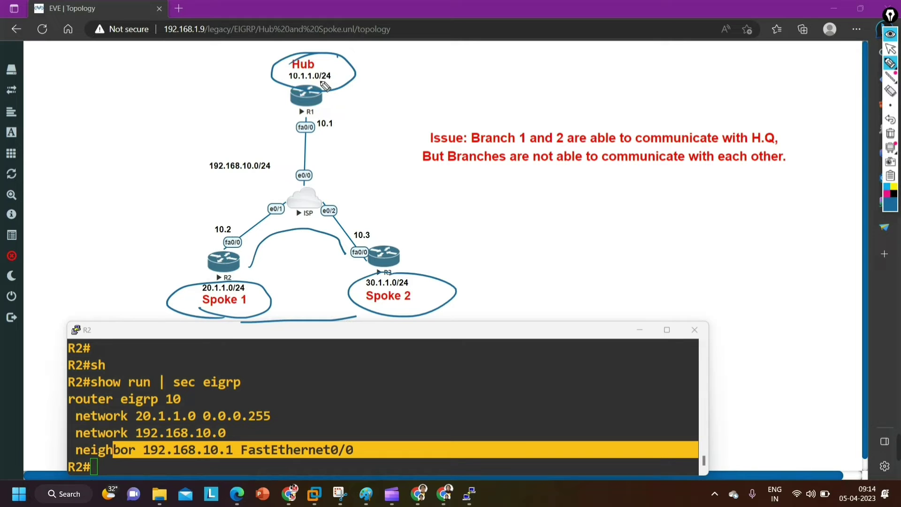
{"action": "left_click", "coordinate": [891, 133]}
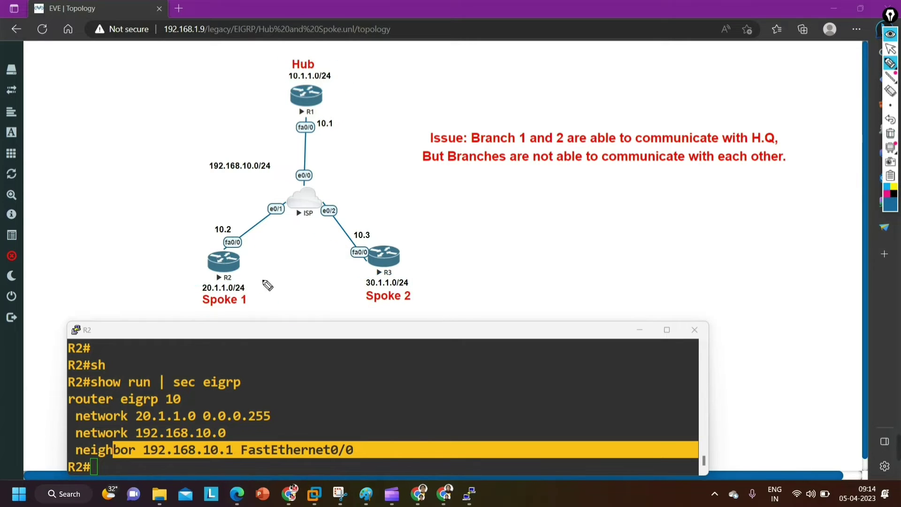
{"action": "mouse_move", "coordinate": [232, 271]}
{"action": "left_mouse_down"}
{"action": "mouse_move", "coordinate": [229, 246]}
{"action": "mouse_move", "coordinate": [192, 276]}
{"action": "mouse_move", "coordinate": [267, 264]}
{"action": "mouse_move", "coordinate": [234, 259]}
{"action": "mouse_move", "coordinate": [329, 262]}
{"action": "left_mouse_up"}
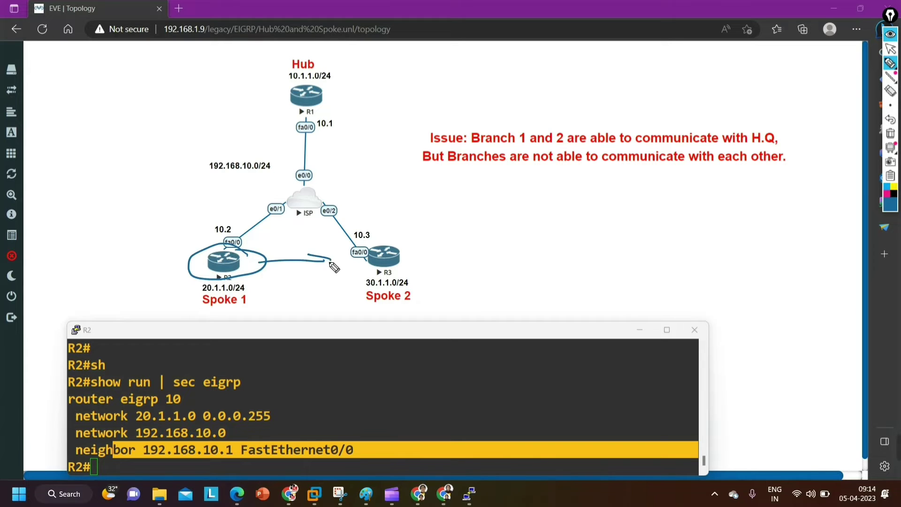
{"action": "mouse_move", "coordinate": [267, 278]}
{"action": "left_mouse_down"}
{"action": "mouse_move", "coordinate": [349, 279]}
{"action": "mouse_move", "coordinate": [334, 272]}
{"action": "left_mouse_up"}
{"action": "left_click", "coordinate": [892, 134]}
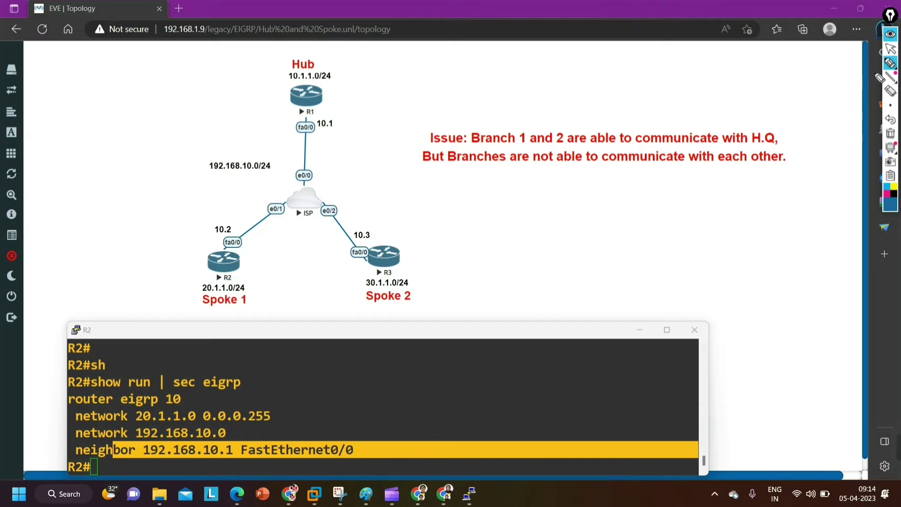
{"action": "left_click", "coordinate": [891, 48]}
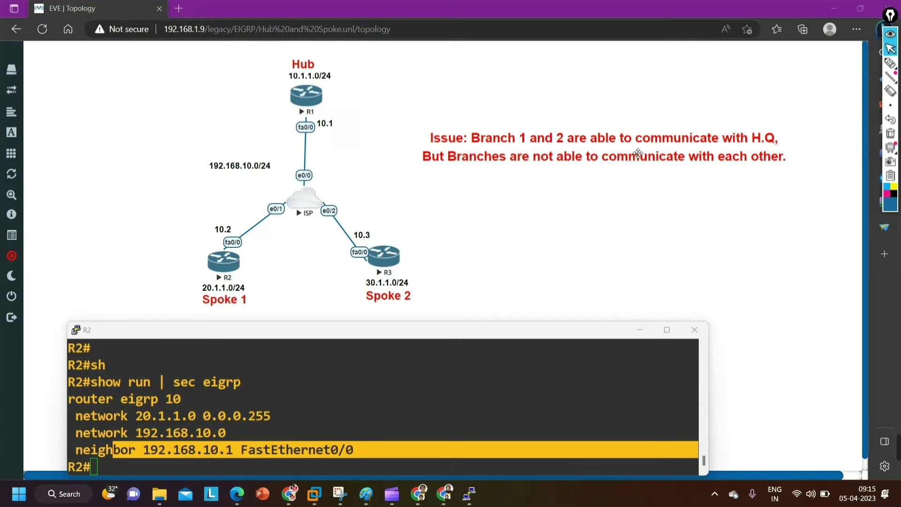
- Show R3's EIGRP running-config section, noting neighbor 192.168.10.1, then minimize the R3 and R2 consoles
{"action": "left_click", "coordinate": [521, 439]}
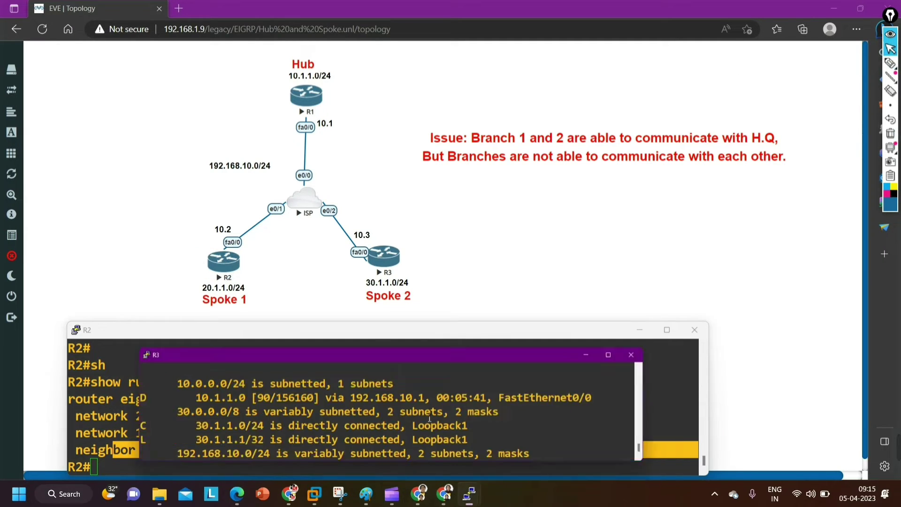
{"action": "key", "text": "Return"}
{"action": "key", "text": "Return"}
{"action": "key", "text": "Return"}
{"action": "type", "text": "sh"}
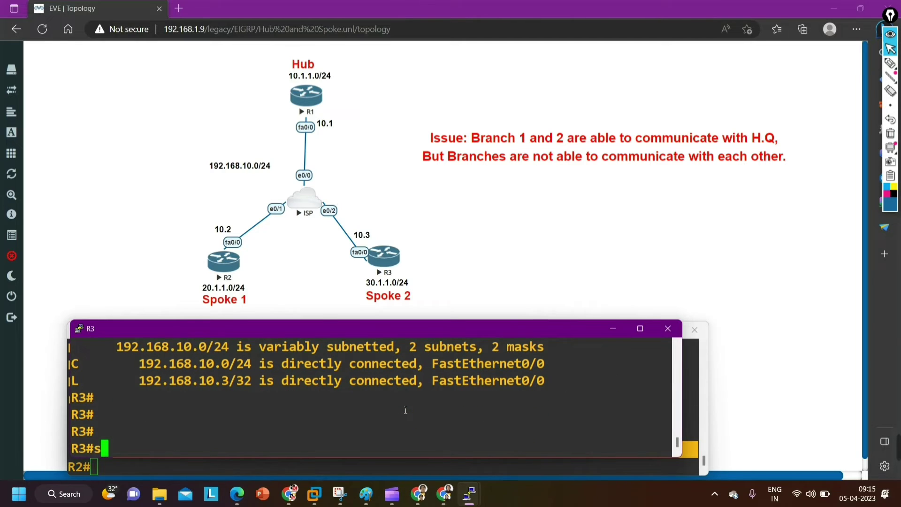
{"action": "key", "text": "Tab"}
{"action": "type", "text": "ip"}
{"action": "key", "text": "BackSpace"}
{"action": "key", "text": "BackSpace"}
{"action": "key", "text": "BackSpace"}
{"action": "type", "text": "run | "}
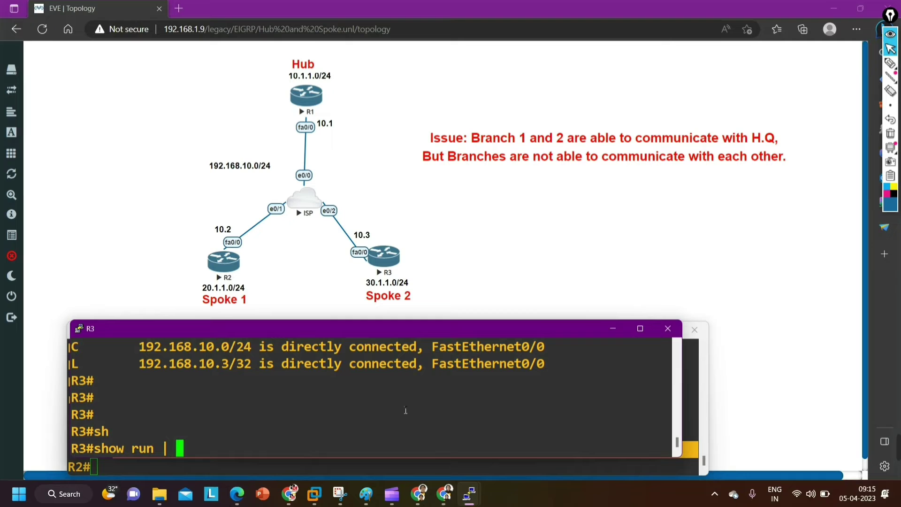
{"action": "type", "text": "sec eigrp"}
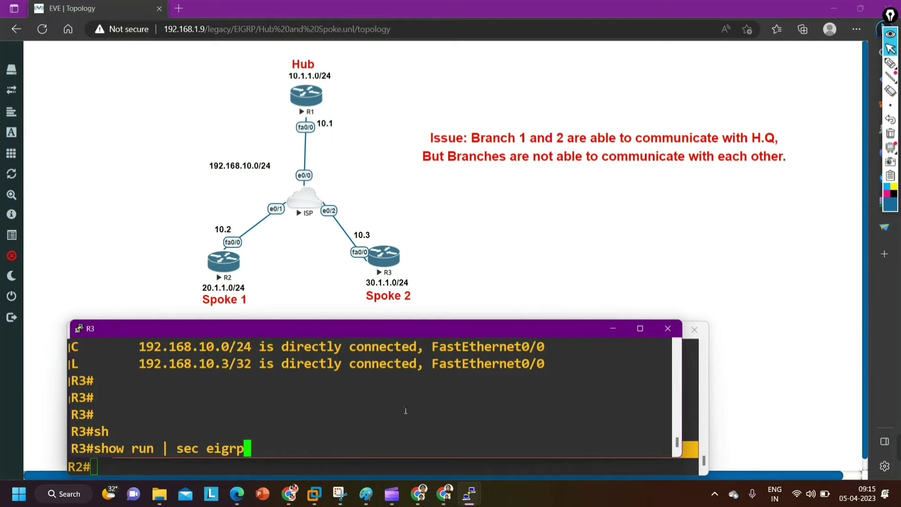
{"action": "key", "text": "Return"}
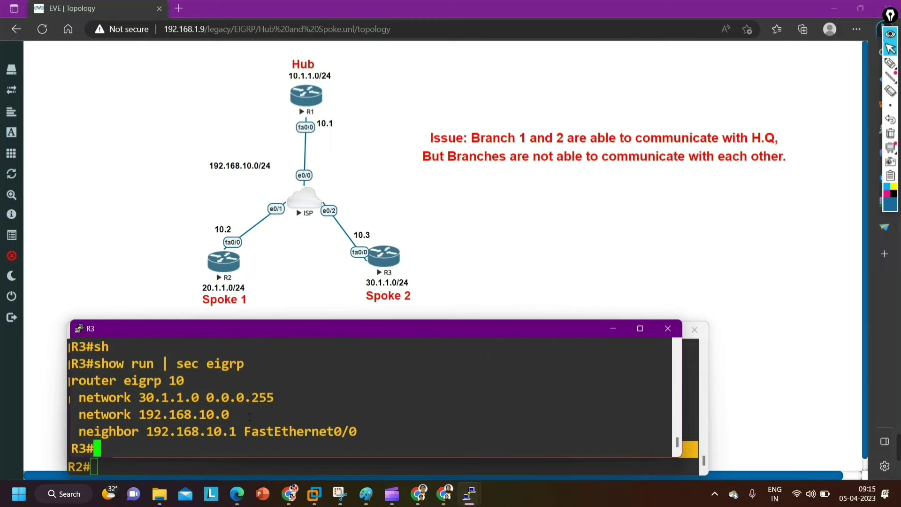
{"action": "left_click_drag", "start_coordinate": [100, 434], "coordinate": [360, 441]}
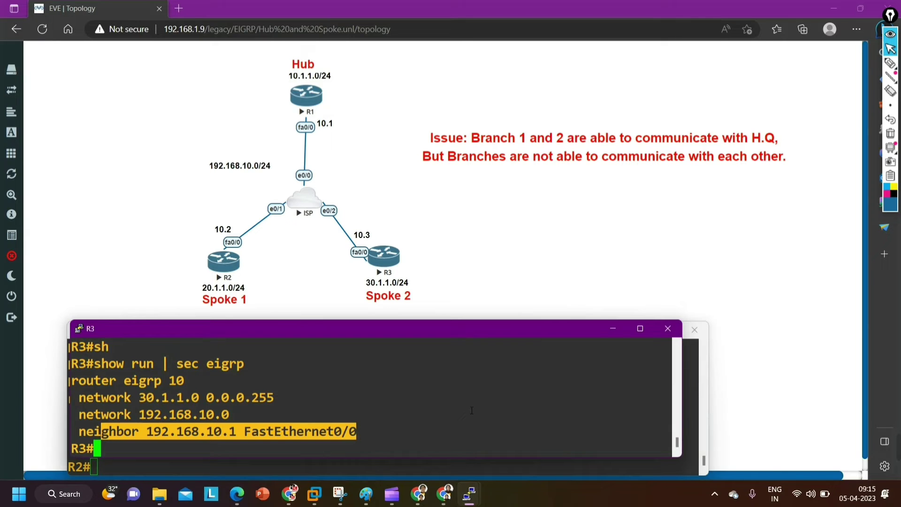
{"action": "left_click", "coordinate": [610, 330]}
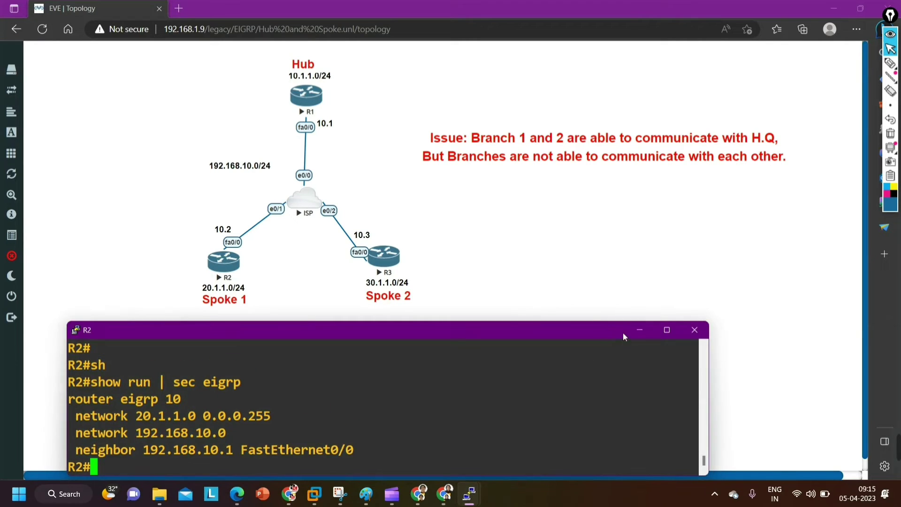
{"action": "left_click", "coordinate": [631, 329]}
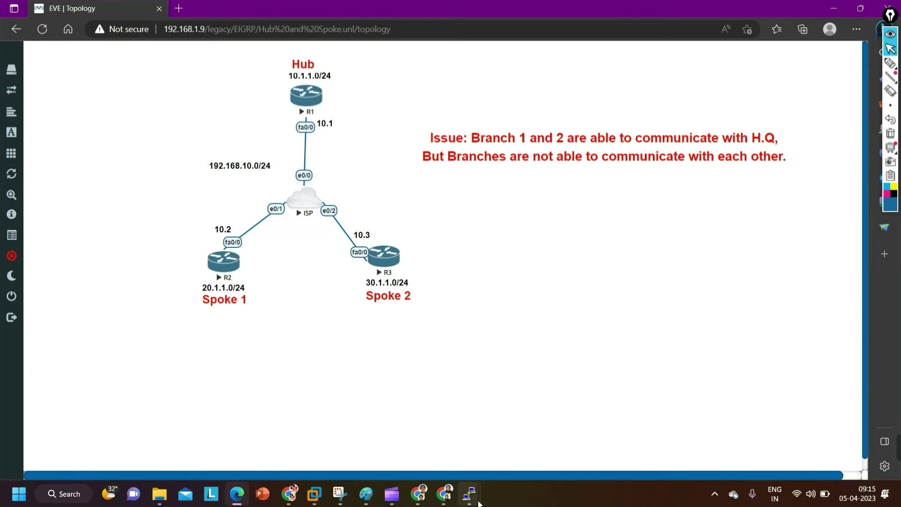
- List R1's EIGRP routes, confirming the 20.0.0.0/24 and 30.0.0.0/24 spoke networks
{"action": "mouse_move", "coordinate": [478, 501]}
{"action": "left_click", "coordinate": [323, 450]}
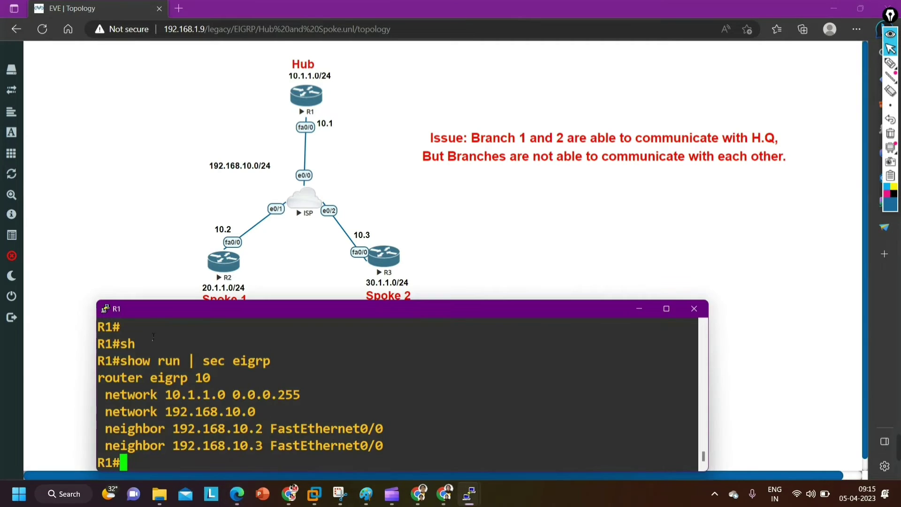
{"action": "key", "text": "Return"}
{"action": "key", "text": "Return"}
{"action": "key", "text": "Return"}
{"action": "type", "text": "sh"}
{"action": "key", "text": "Tab"}
{"action": "type", "text": "ip ro"}
{"action": "key", "text": "Tab"}
{"action": "type", "text": "ei"}
{"action": "key", "text": "Tab"}
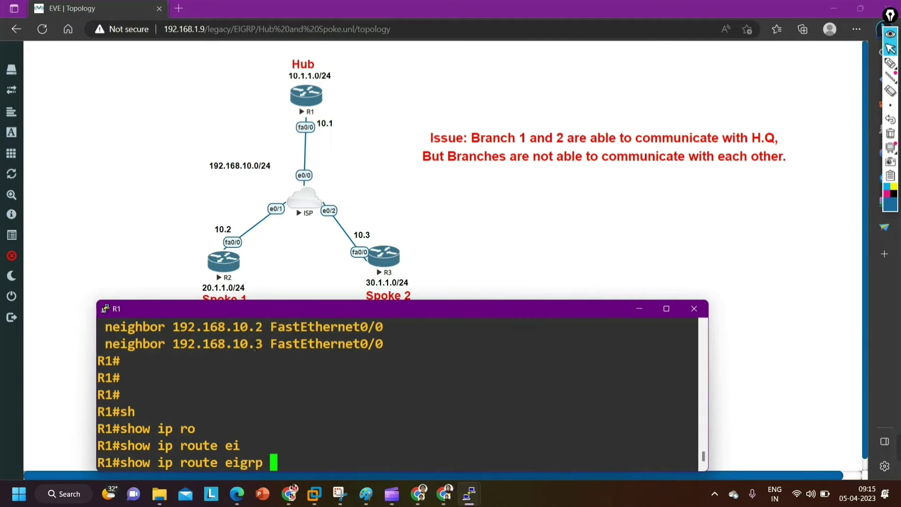
{"action": "key", "text": "Return"}
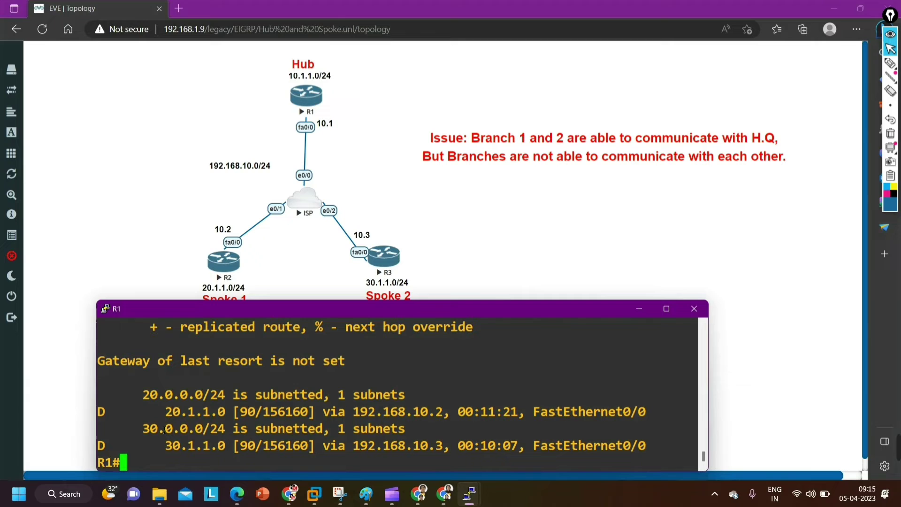
{"action": "left_click_drag", "start_coordinate": [139, 404], "coordinate": [394, 402]}
{"action": "left_click_drag", "start_coordinate": [137, 428], "coordinate": [492, 436]}
{"action": "left_click", "coordinate": [566, 278]}
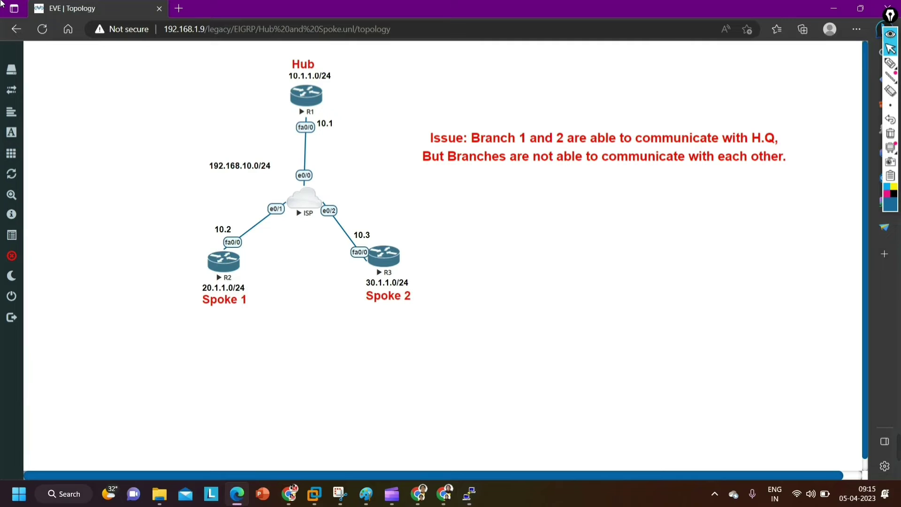
{"action": "left_click", "coordinate": [890, 63]}
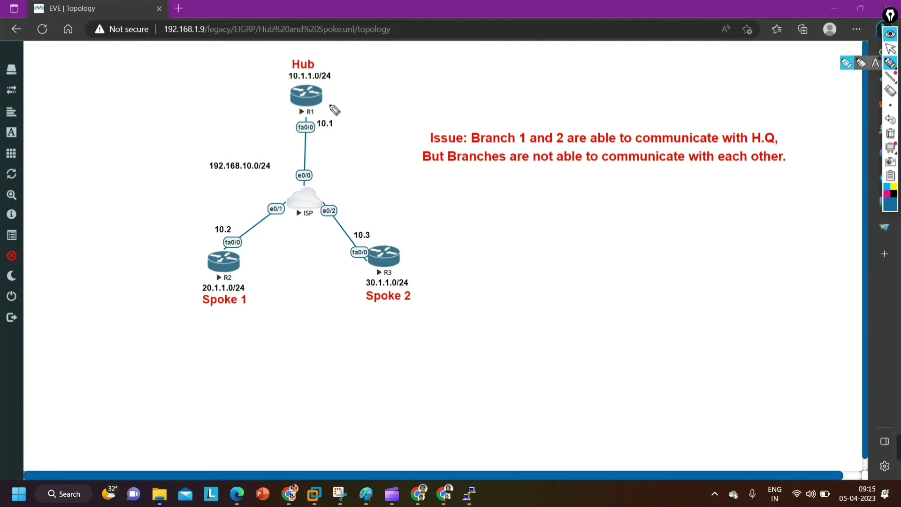
{"action": "mouse_move", "coordinate": [347, 122]}
{"action": "left_mouse_down"}
{"action": "mouse_move", "coordinate": [386, 220]}
{"action": "mouse_move", "coordinate": [398, 224]}
{"action": "mouse_move", "coordinate": [343, 115]}
{"action": "left_mouse_up"}
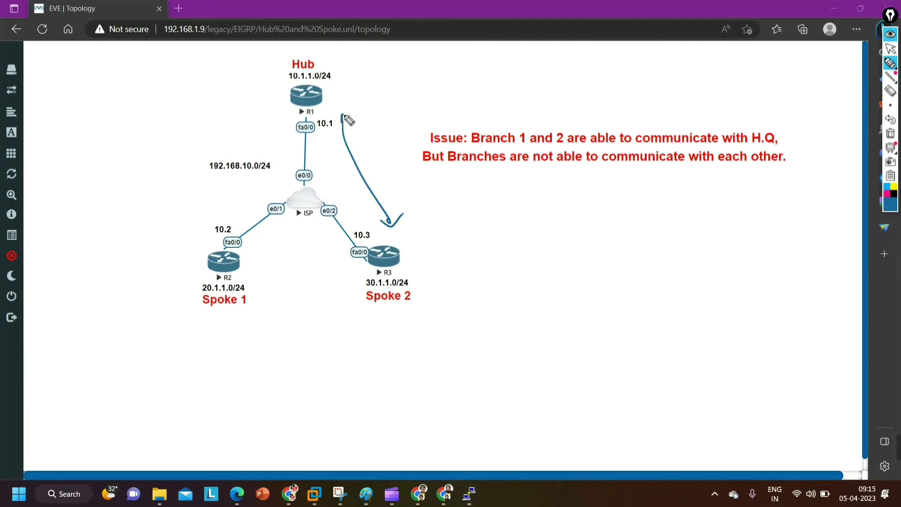
{"action": "mouse_move", "coordinate": [284, 122]}
{"action": "left_mouse_down"}
{"action": "mouse_move", "coordinate": [261, 180]}
{"action": "mouse_move", "coordinate": [210, 220]}
{"action": "left_mouse_up"}
{"action": "left_click_drag", "start_coordinate": [285, 123], "coordinate": [277, 126]}
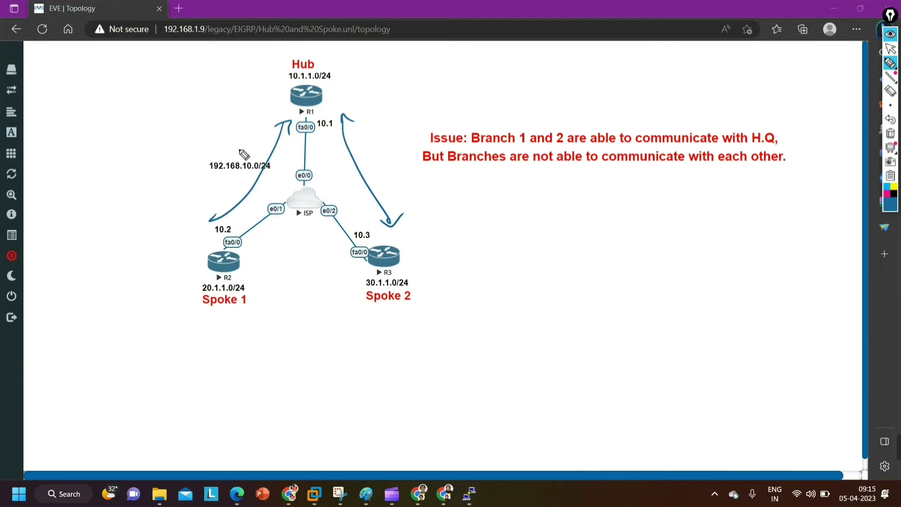
{"action": "left_click_drag", "start_coordinate": [208, 216], "coordinate": [217, 224]}
{"action": "left_click_drag", "start_coordinate": [146, 271], "coordinate": [189, 270]}
{"action": "left_click_drag", "start_coordinate": [172, 265], "coordinate": [179, 278]}
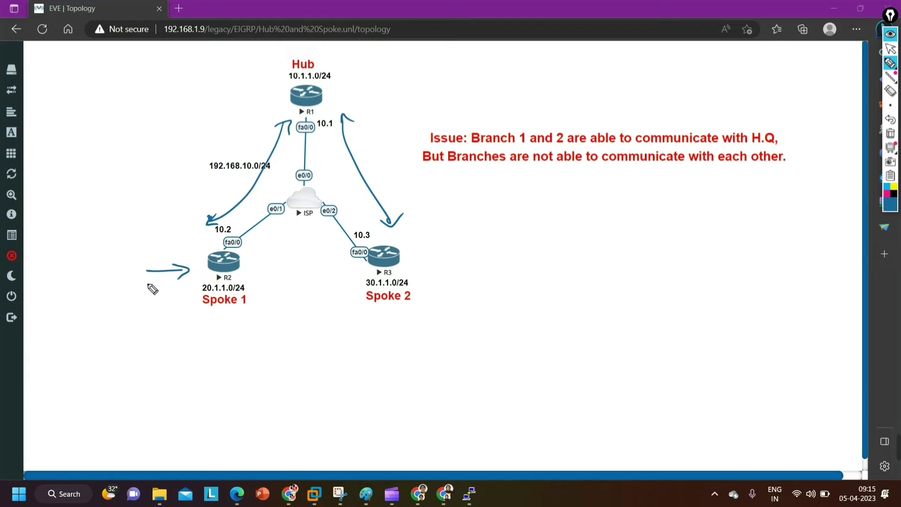
{"action": "mouse_move", "coordinate": [61, 308]}
{"action": "left_mouse_down"}
{"action": "mouse_move", "coordinate": [52, 375]}
{"action": "mouse_move", "coordinate": [163, 312]}
{"action": "left_mouse_up"}
{"action": "mouse_move", "coordinate": [51, 374]}
{"action": "left_mouse_down"}
{"action": "mouse_move", "coordinate": [51, 389]}
{"action": "mouse_move", "coordinate": [225, 364]}
{"action": "mouse_move", "coordinate": [175, 312]}
{"action": "left_mouse_up"}
{"action": "mouse_move", "coordinate": [61, 322]}
{"action": "left_mouse_down"}
{"action": "mouse_move", "coordinate": [110, 336]}
{"action": "mouse_move", "coordinate": [144, 330]}
{"action": "mouse_move", "coordinate": [151, 341]}
{"action": "left_mouse_up"}
{"action": "left_click", "coordinate": [100, 331]}
{"action": "left_click", "coordinate": [117, 332]}
{"action": "left_click", "coordinate": [134, 332]}
{"action": "left_click_drag", "start_coordinate": [162, 331], "coordinate": [185, 331]}
{"action": "left_click_drag", "start_coordinate": [184, 324], "coordinate": [183, 339]}
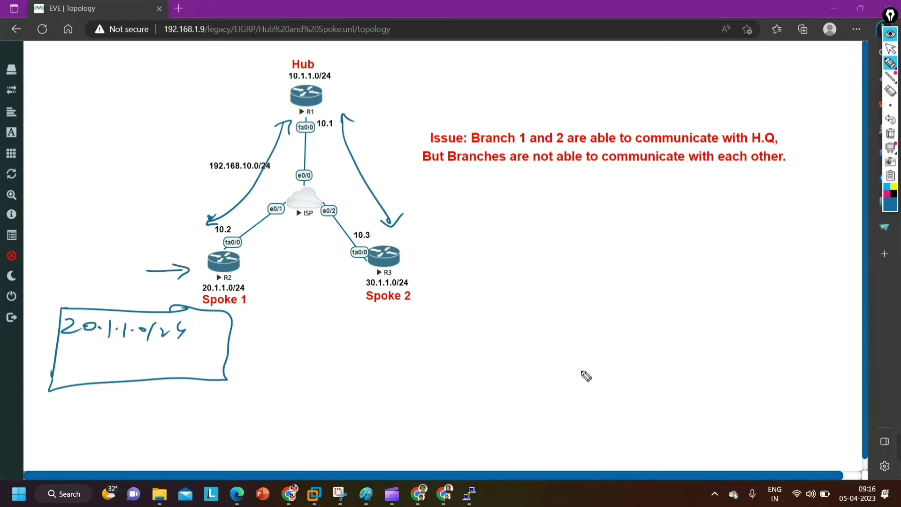
{"action": "left_click", "coordinate": [890, 48]}
{"action": "mouse_move", "coordinate": [717, 441]}
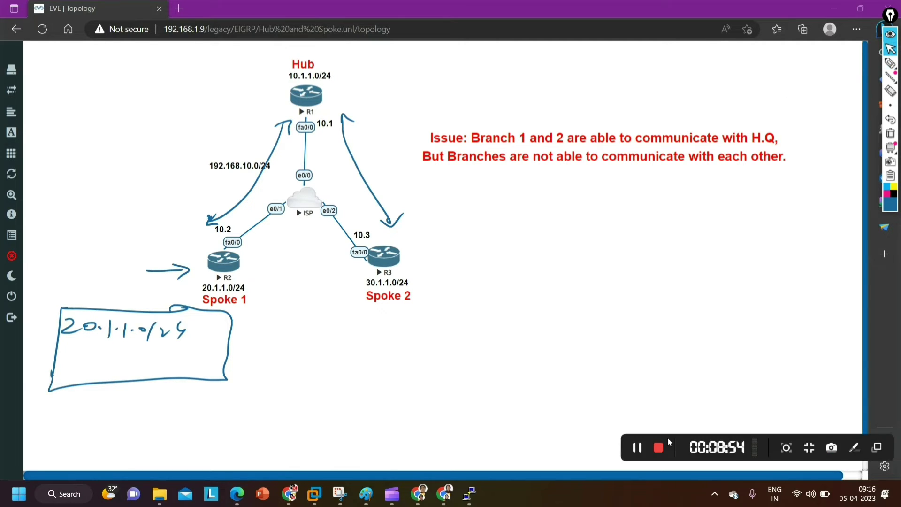
{"action": "left_click", "coordinate": [637, 449]}
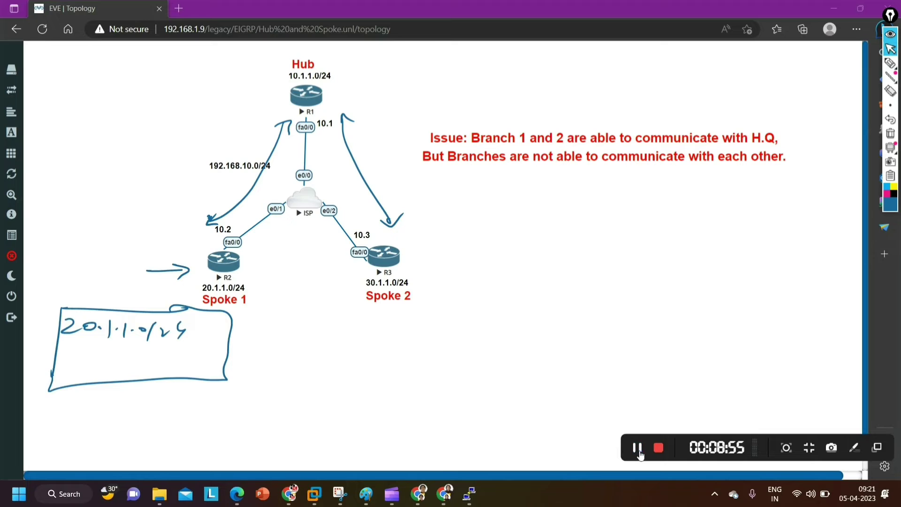
{"action": "left_click", "coordinate": [121, 68]}
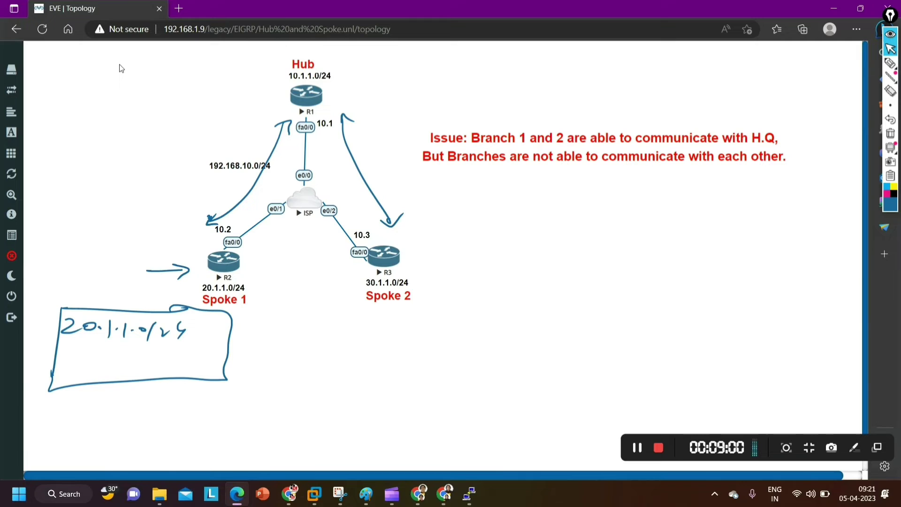
{"action": "left_click", "coordinate": [890, 63]}
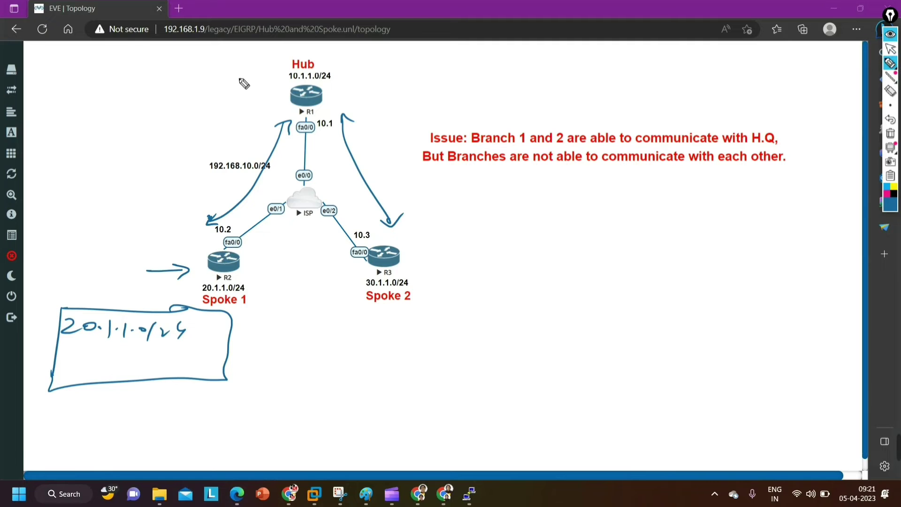
{"action": "mouse_move", "coordinate": [104, 301]}
{"action": "left_mouse_down"}
{"action": "mouse_move", "coordinate": [102, 287]}
{"action": "mouse_move", "coordinate": [163, 199]}
{"action": "mouse_move", "coordinate": [229, 137]}
{"action": "mouse_move", "coordinate": [272, 106]}
{"action": "mouse_move", "coordinate": [280, 110]}
{"action": "left_mouse_up"}
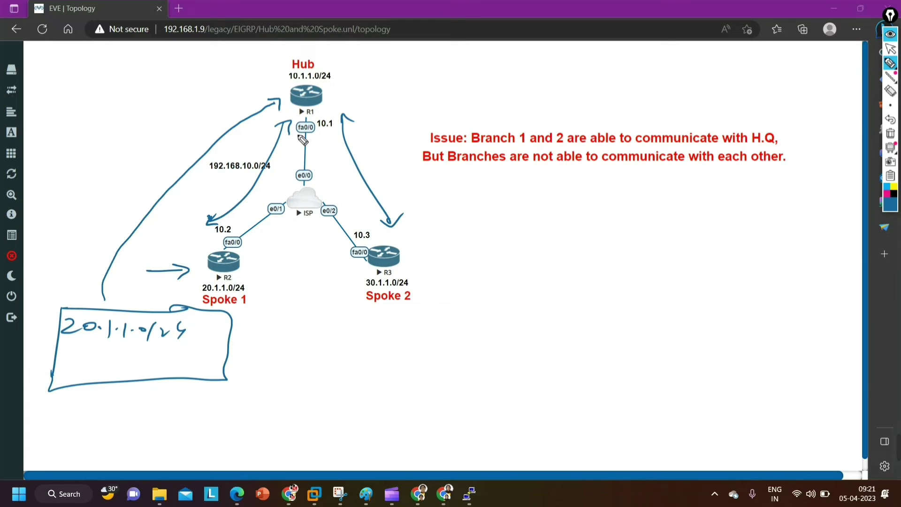
{"action": "mouse_move", "coordinate": [300, 141]}
{"action": "left_mouse_down"}
{"action": "mouse_move", "coordinate": [325, 131]}
{"action": "mouse_move", "coordinate": [320, 121]}
{"action": "mouse_move", "coordinate": [297, 117]}
{"action": "mouse_move", "coordinate": [303, 140]}
{"action": "left_mouse_up"}
{"action": "mouse_move", "coordinate": [381, 77]}
{"action": "left_mouse_down"}
{"action": "mouse_move", "coordinate": [328, 111]}
{"action": "mouse_move", "coordinate": [333, 104]}
{"action": "mouse_move", "coordinate": [343, 123]}
{"action": "left_mouse_up"}
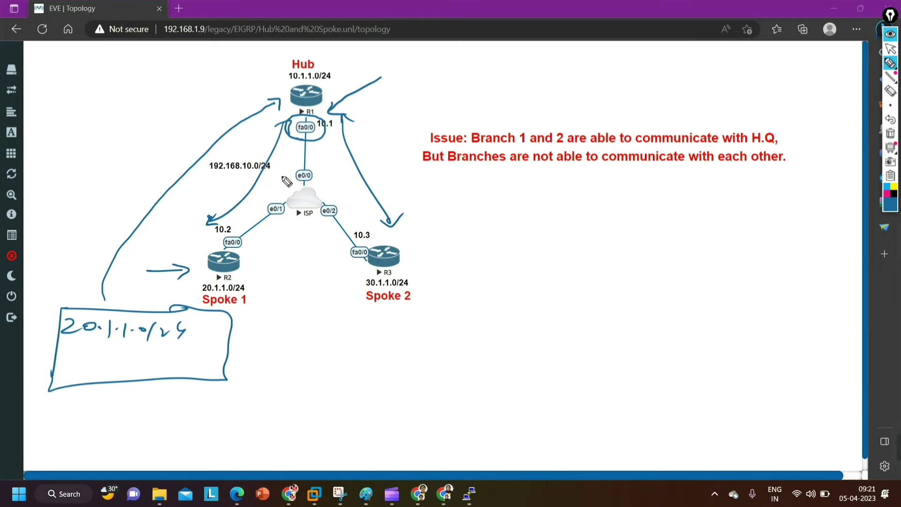
{"action": "left_click", "coordinate": [892, 134]}
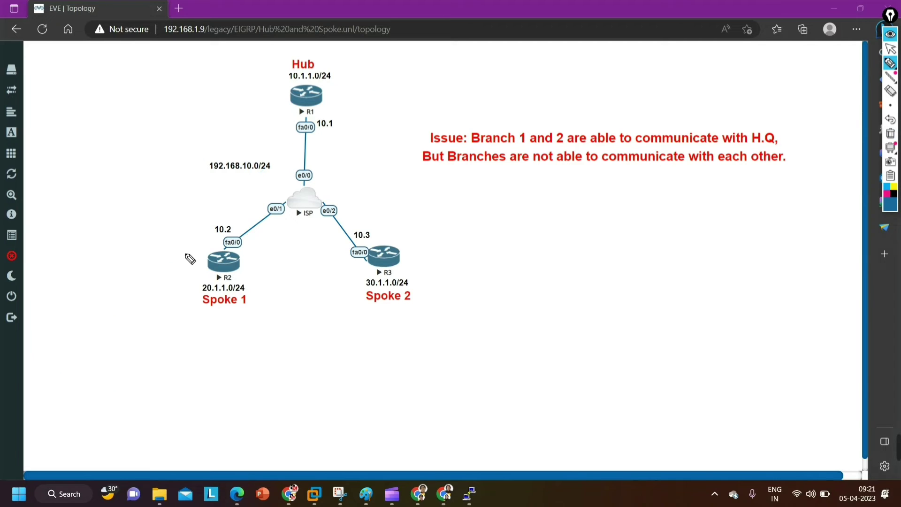
{"action": "mouse_move", "coordinate": [244, 287]}
{"action": "left_mouse_down"}
{"action": "mouse_move", "coordinate": [190, 282]}
{"action": "mouse_move", "coordinate": [186, 302]}
{"action": "mouse_move", "coordinate": [253, 309]}
{"action": "mouse_move", "coordinate": [250, 279]}
{"action": "mouse_move", "coordinate": [227, 286]}
{"action": "left_mouse_up"}
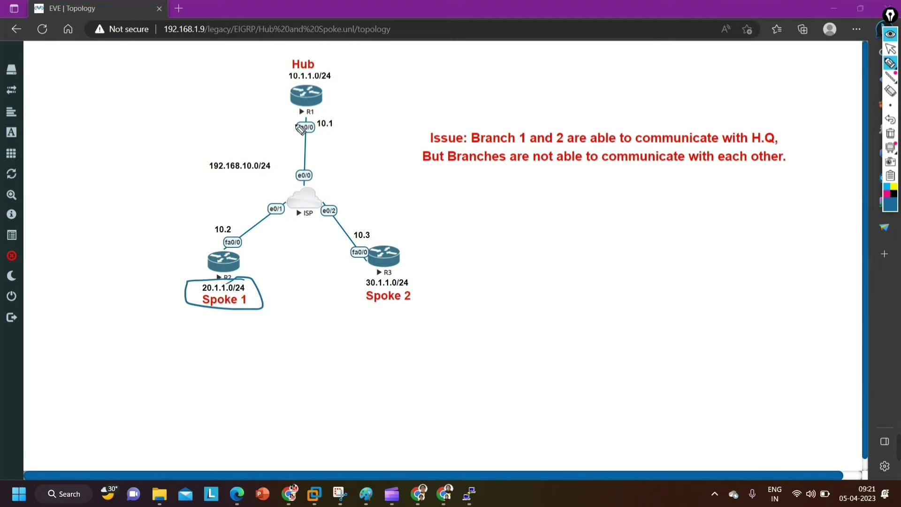
{"action": "mouse_move", "coordinate": [294, 151]}
{"action": "left_mouse_down"}
{"action": "mouse_move", "coordinate": [293, 136]}
{"action": "mouse_move", "coordinate": [301, 143]}
{"action": "left_mouse_up"}
{"action": "mouse_move", "coordinate": [330, 107]}
{"action": "left_mouse_down"}
{"action": "mouse_move", "coordinate": [328, 121]}
{"action": "mouse_move", "coordinate": [334, 114]}
{"action": "left_mouse_up"}
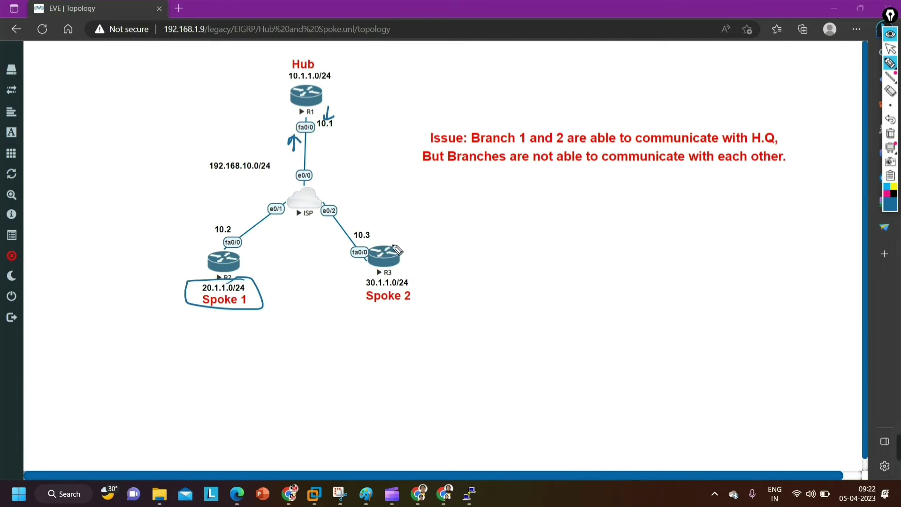
{"action": "mouse_move", "coordinate": [432, 256]}
{"action": "left_mouse_down"}
{"action": "mouse_move", "coordinate": [404, 255]}
{"action": "mouse_move", "coordinate": [421, 264]}
{"action": "mouse_move", "coordinate": [414, 276]}
{"action": "mouse_move", "coordinate": [359, 276]}
{"action": "mouse_move", "coordinate": [358, 286]}
{"action": "mouse_move", "coordinate": [426, 287]}
{"action": "mouse_move", "coordinate": [411, 276]}
{"action": "mouse_move", "coordinate": [426, 284]}
{"action": "mouse_move", "coordinate": [468, 239]}
{"action": "mouse_move", "coordinate": [334, 140]}
{"action": "left_mouse_up"}
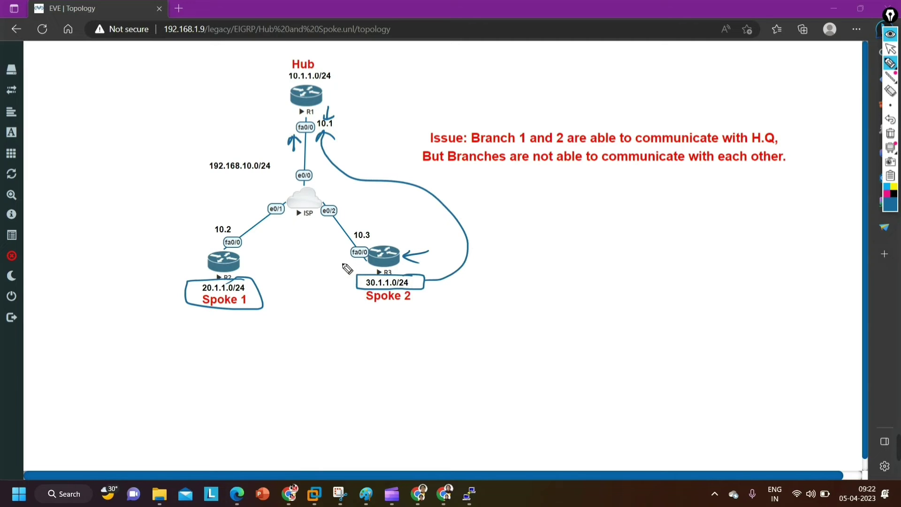
{"action": "left_click_drag", "start_coordinate": [289, 113], "coordinate": [292, 126]}
{"action": "mouse_move", "coordinate": [170, 261]}
{"action": "left_mouse_down"}
{"action": "mouse_move", "coordinate": [198, 264]}
{"action": "mouse_move", "coordinate": [187, 269]}
{"action": "left_mouse_up"}
{"action": "left_click_drag", "start_coordinate": [356, 283], "coordinate": [327, 286]}
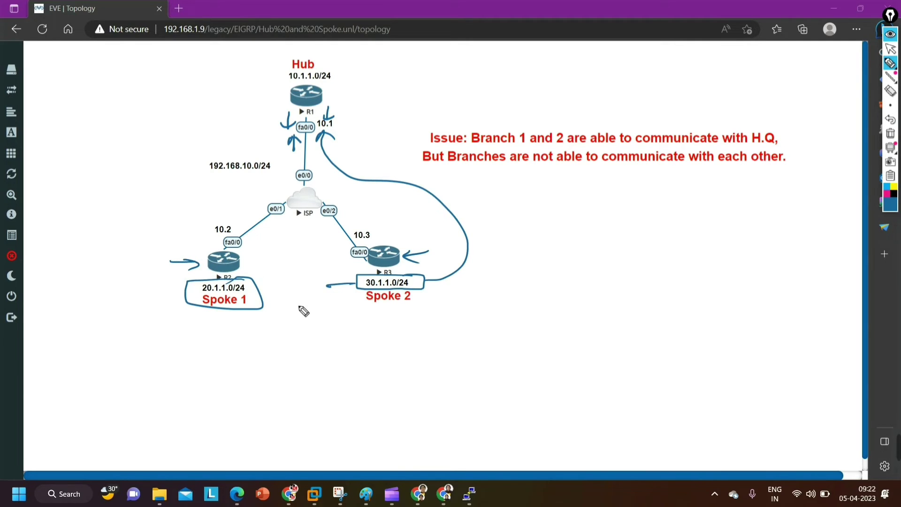
{"action": "left_click_drag", "start_coordinate": [219, 311], "coordinate": [333, 309]}
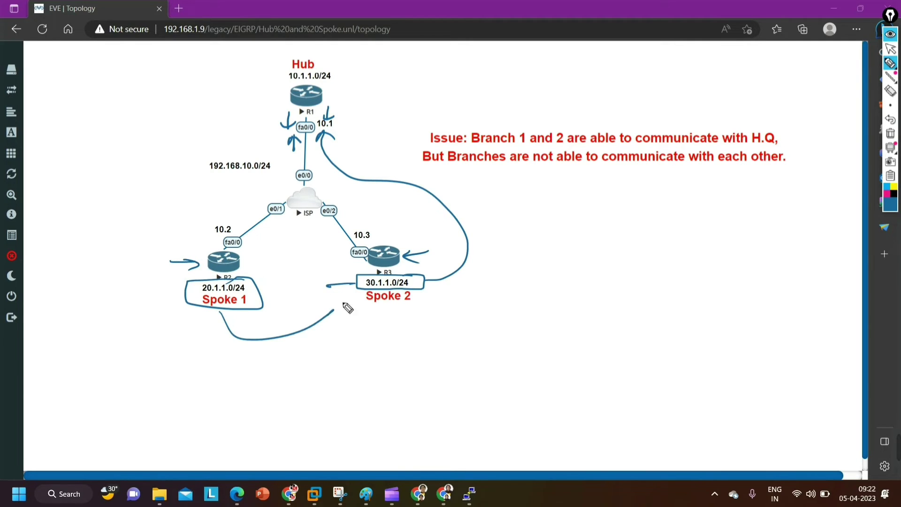
{"action": "left_click", "coordinate": [894, 134]}
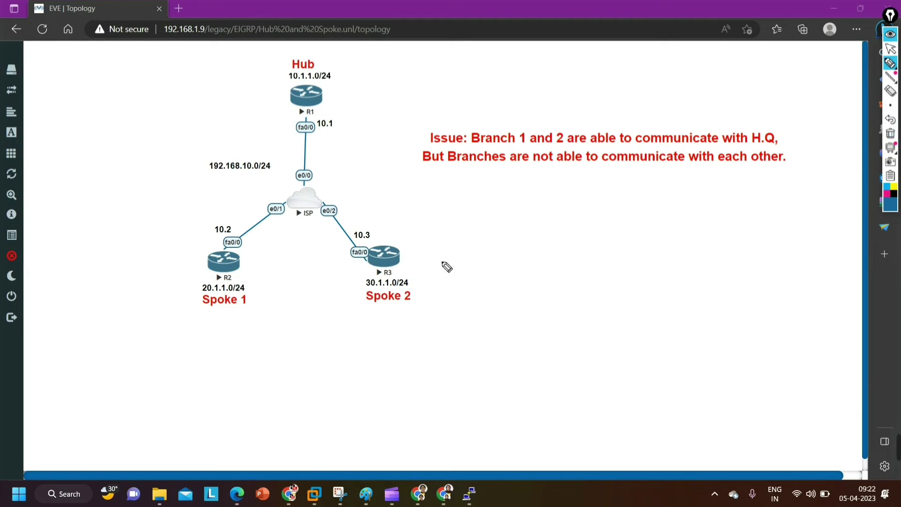
{"action": "left_click_drag", "start_coordinate": [243, 285], "coordinate": [248, 282]}
{"action": "left_click_drag", "start_coordinate": [181, 240], "coordinate": [207, 252]}
{"action": "mouse_move", "coordinate": [407, 272]}
{"action": "left_mouse_down"}
{"action": "mouse_move", "coordinate": [369, 277]}
{"action": "mouse_move", "coordinate": [437, 274]}
{"action": "left_mouse_up"}
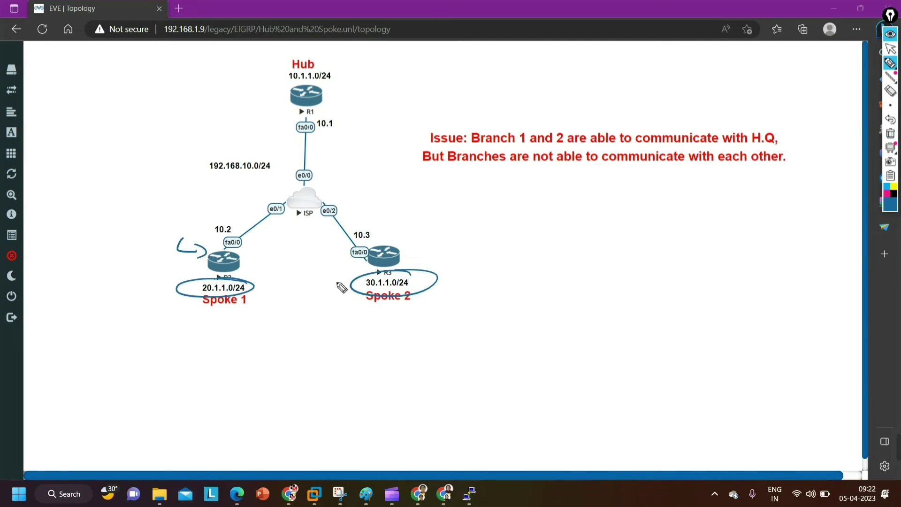
{"action": "left_click", "coordinate": [891, 133]}
{"action": "left_click_drag", "start_coordinate": [351, 108], "coordinate": [336, 139]}
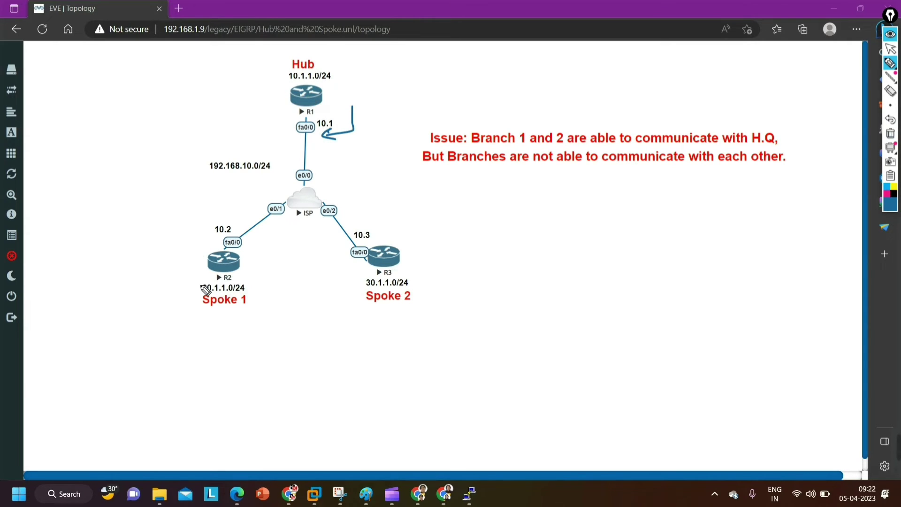
{"action": "mouse_move", "coordinate": [413, 269]}
{"action": "left_mouse_down"}
{"action": "mouse_move", "coordinate": [452, 268]}
{"action": "mouse_move", "coordinate": [323, 193]}
{"action": "mouse_move", "coordinate": [206, 251]}
{"action": "mouse_move", "coordinate": [198, 238]}
{"action": "left_mouse_up"}
{"action": "left_click", "coordinate": [891, 134]}
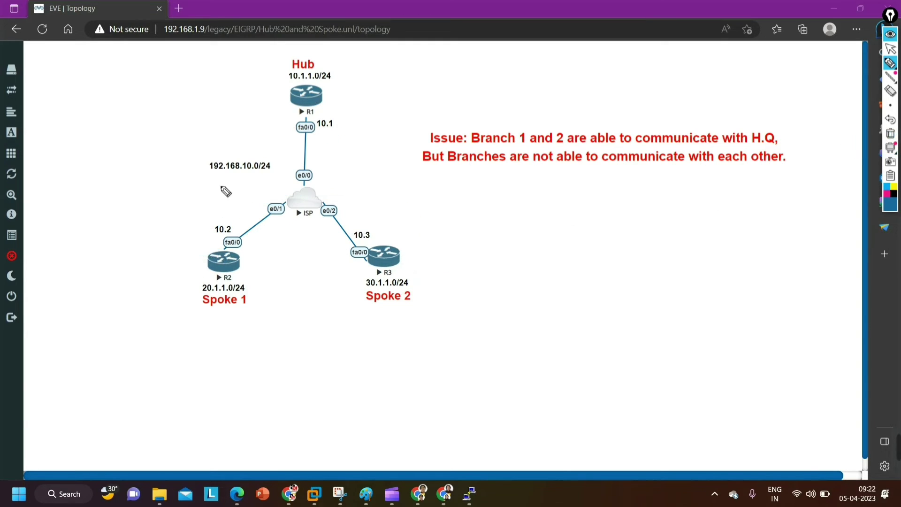
{"action": "mouse_move", "coordinate": [325, 114]}
{"action": "left_mouse_down"}
{"action": "mouse_move", "coordinate": [338, 119]}
{"action": "mouse_move", "coordinate": [305, 116]}
{"action": "left_mouse_up"}
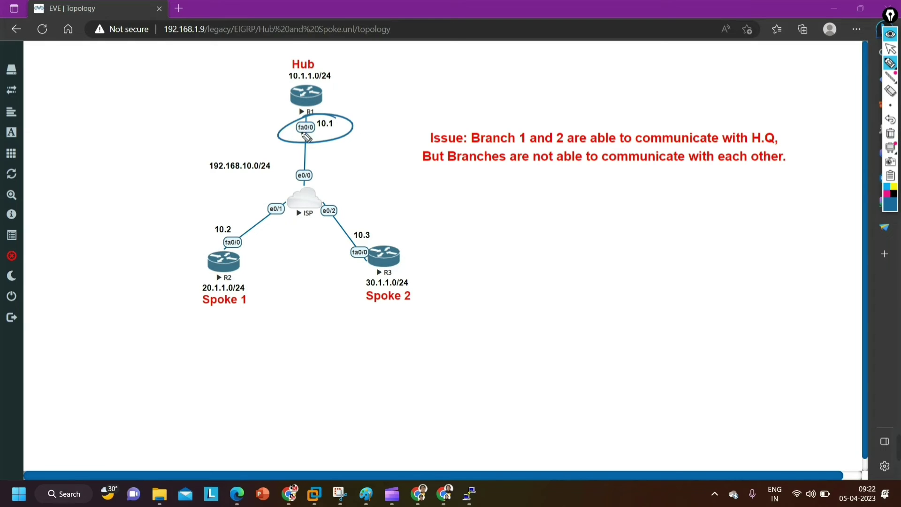
{"action": "mouse_move", "coordinate": [197, 288]}
{"action": "left_mouse_down"}
{"action": "mouse_move", "coordinate": [197, 243]}
{"action": "mouse_move", "coordinate": [235, 164]}
{"action": "mouse_move", "coordinate": [304, 144]}
{"action": "left_mouse_up"}
{"action": "left_click_drag", "start_coordinate": [369, 240], "coordinate": [375, 225]}
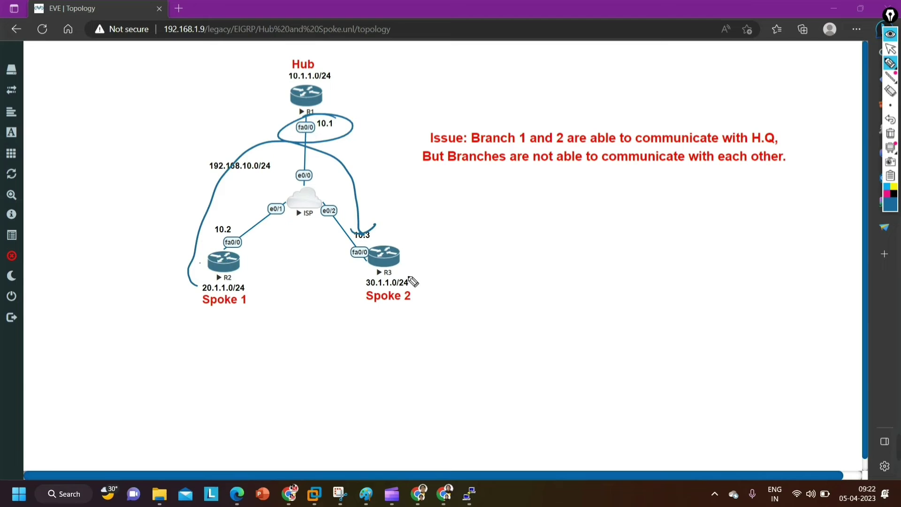
{"action": "mouse_move", "coordinate": [402, 261]}
{"action": "left_mouse_down"}
{"action": "mouse_move", "coordinate": [335, 145]}
{"action": "mouse_move", "coordinate": [227, 238]}
{"action": "mouse_move", "coordinate": [251, 223]}
{"action": "left_mouse_up"}
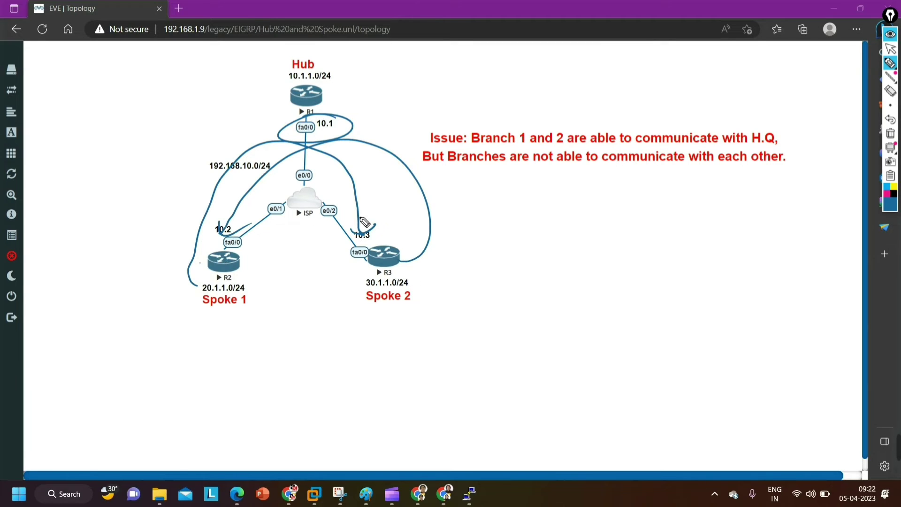
{"action": "left_click", "coordinate": [891, 207]}
{"action": "left_click", "coordinate": [875, 137]}
{"action": "mouse_move", "coordinate": [239, 281]}
{"action": "left_mouse_down"}
{"action": "mouse_move", "coordinate": [268, 297]}
{"action": "mouse_move", "coordinate": [189, 306]}
{"action": "mouse_move", "coordinate": [137, 287]}
{"action": "mouse_move", "coordinate": [204, 115]}
{"action": "mouse_move", "coordinate": [384, 74]}
{"action": "mouse_move", "coordinate": [415, 231]}
{"action": "left_mouse_up"}
{"action": "mouse_move", "coordinate": [420, 270]}
{"action": "left_mouse_down"}
{"action": "mouse_move", "coordinate": [382, 274]}
{"action": "mouse_move", "coordinate": [426, 280]}
{"action": "mouse_move", "coordinate": [458, 111]}
{"action": "mouse_move", "coordinate": [225, 87]}
{"action": "mouse_move", "coordinate": [171, 241]}
{"action": "mouse_move", "coordinate": [155, 243]}
{"action": "mouse_move", "coordinate": [186, 248]}
{"action": "left_mouse_up"}
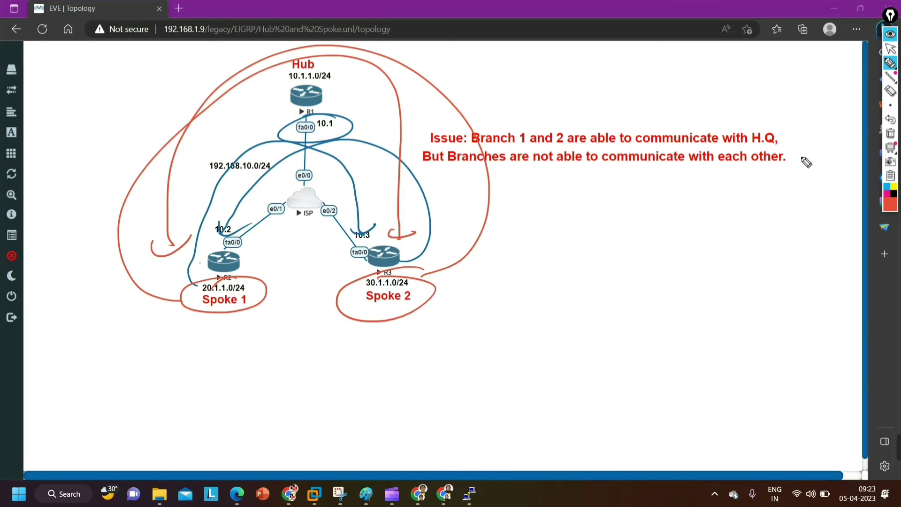
{"action": "left_click", "coordinate": [890, 133]}
{"action": "left_click", "coordinate": [890, 49]}
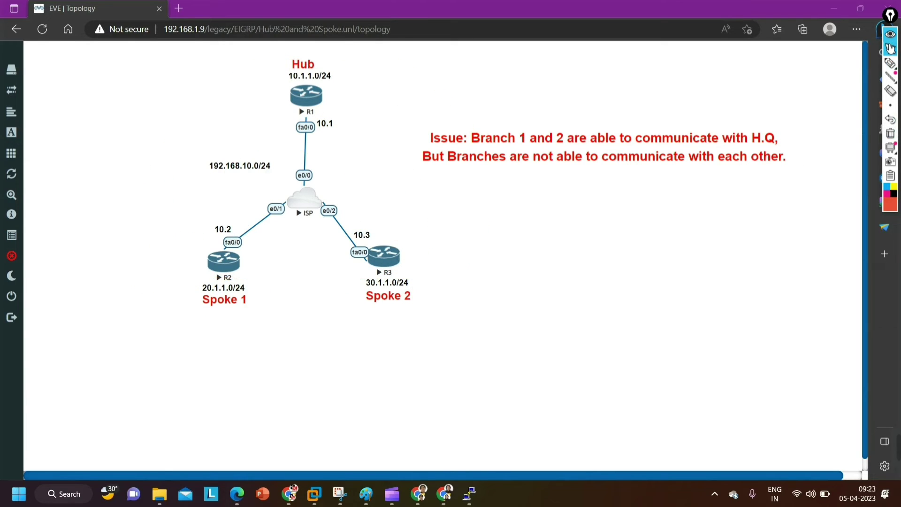
- Run show ip route on Spoke 1 R2, then minimize its console
{"action": "mouse_move", "coordinate": [469, 494]}
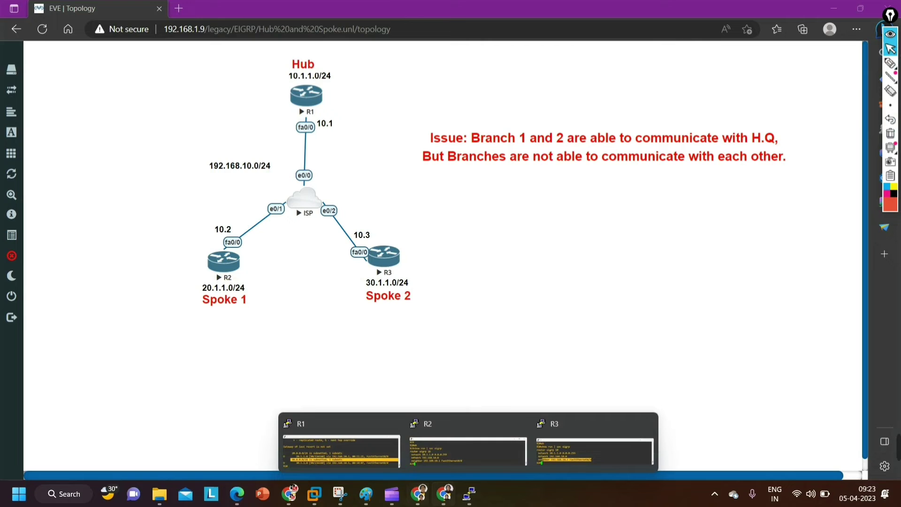
{"action": "left_click", "coordinate": [422, 460]}
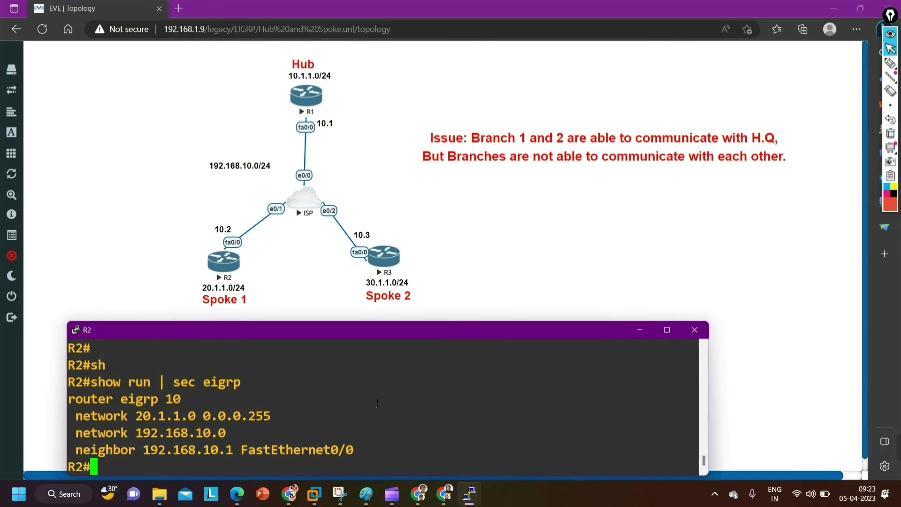
{"action": "key", "text": "Return"}
{"action": "key", "text": "Return"}
{"action": "key", "text": "Return"}
{"action": "type", "text": "sh"}
{"action": "key", "text": "Tab"}
{"action": "type", "text": "ip ro"}
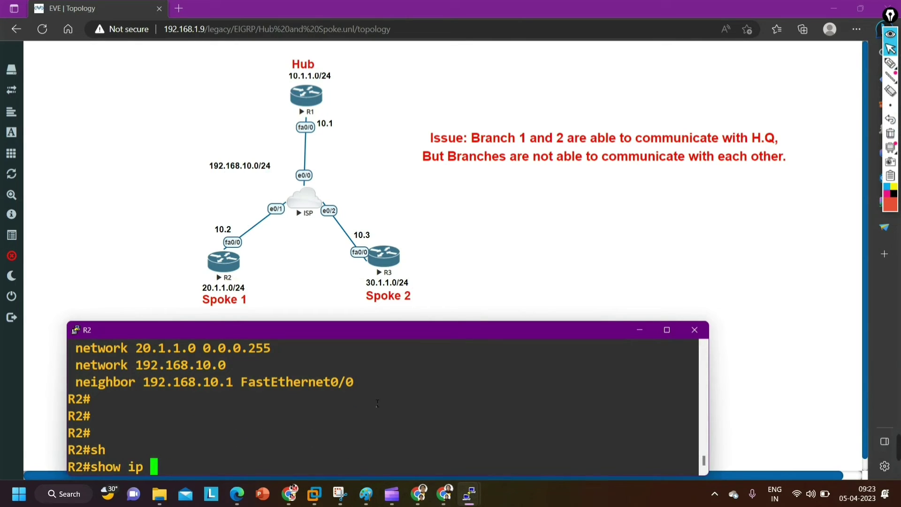
{"action": "key", "text": "Tab"}
{"action": "key", "text": "Return"}
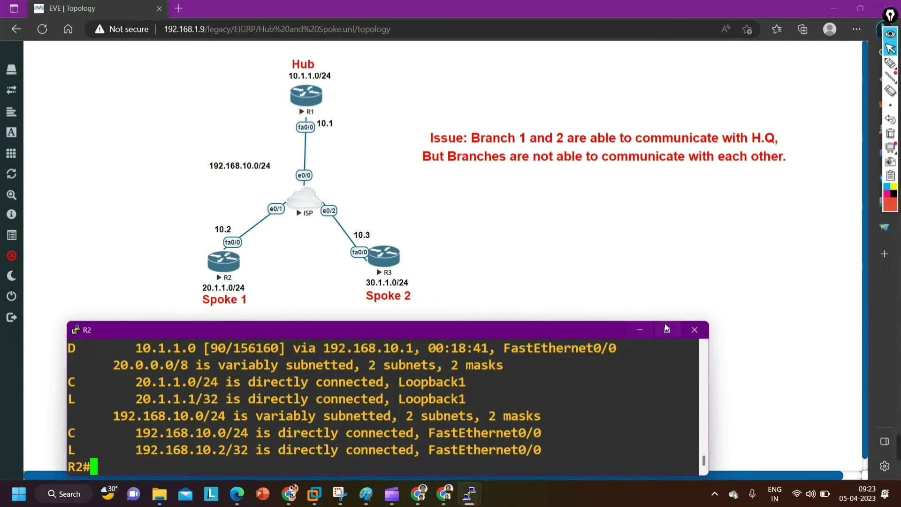
{"action": "left_click", "coordinate": [634, 330]}
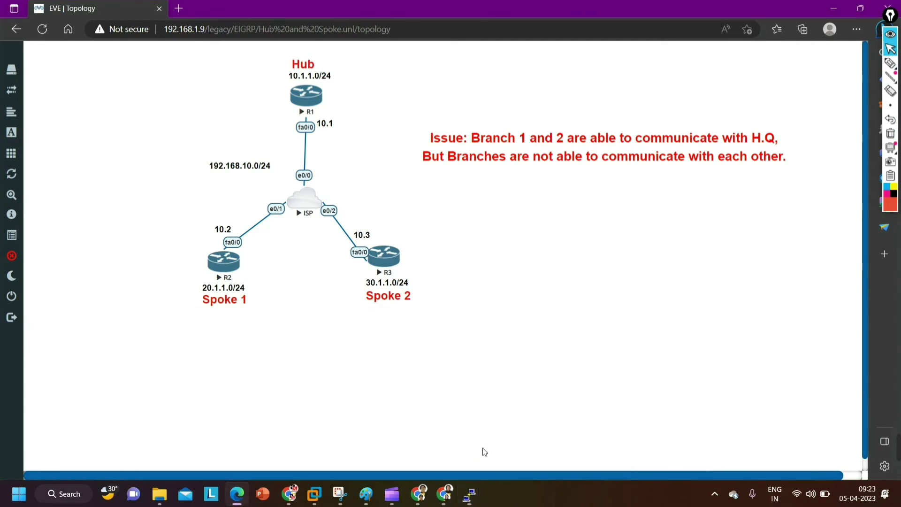
- On Hub R1, enter global configuration and then interface f0/0 configuration
{"action": "mouse_move", "coordinate": [464, 499]}
{"action": "left_click", "coordinate": [306, 444]}
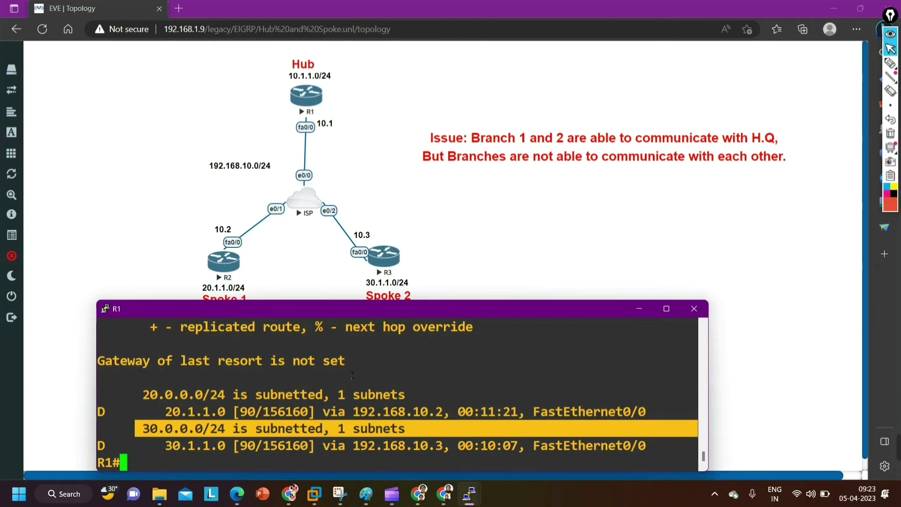
{"action": "key", "text": "Return"}
{"action": "key", "text": "Return"}
{"action": "key", "text": "Return"}
{"action": "key", "text": "Return"}
{"action": "type", "text": "conf"}
{"action": "key", "text": "Tab"}
{"action": "type", "text": "t"}
{"action": "key", "text": "Return"}
{"action": "key", "text": "Return"}
{"action": "key", "text": "Return"}
{"action": "key", "text": "Return"}
{"action": "key", "text": "Return"}
{"action": "key", "text": "Return"}
{"action": "key", "text": "Return"}
{"action": "key", "text": "Return"}
{"action": "key", "text": "Return"}
{"action": "type", "text": "int f0/0"}
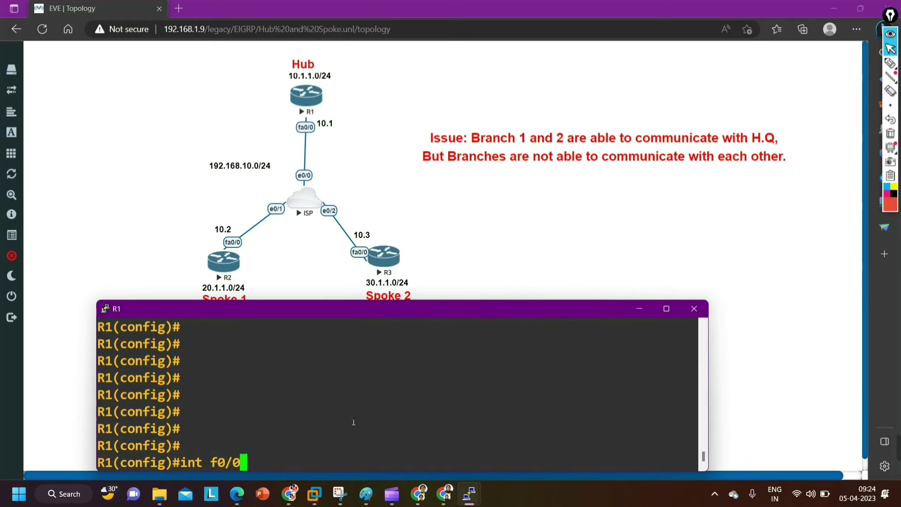
{"action": "key", "text": "Return"}
- Apply 'no ip split-horizon eigrp 10' on f0/0 and minimize the R1 console
{"action": "type", "text": "ip sp"}
{"action": "key", "text": "Tab"}
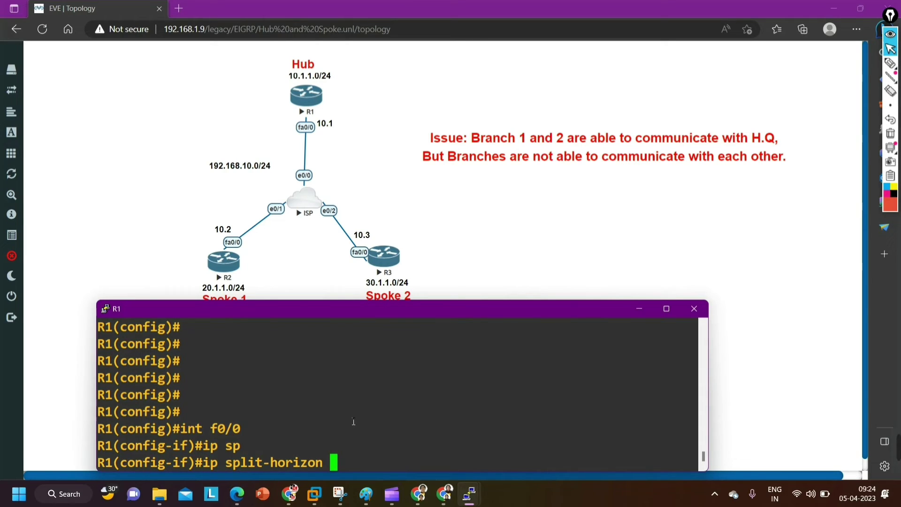
{"action": "type", "text": "ei"}
{"action": "key", "text": "Tab"}
{"action": "type", "text": "10"}
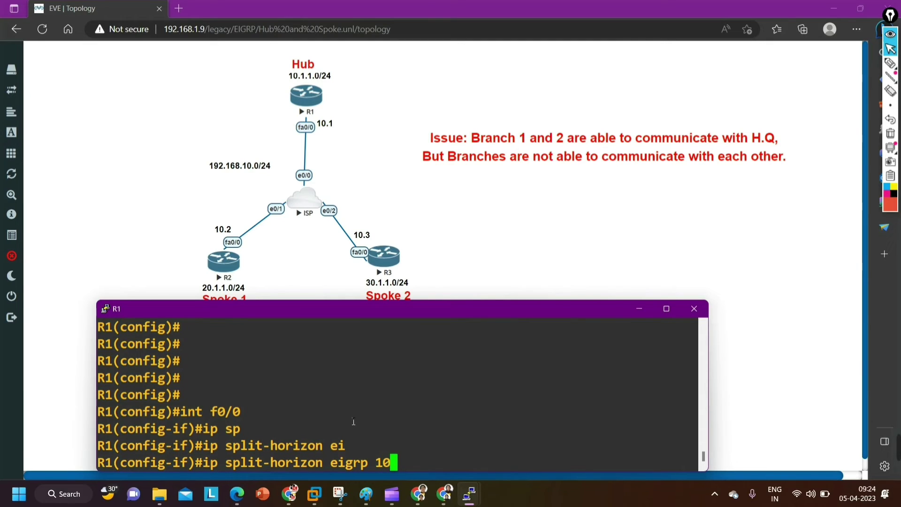
{"action": "key", "text": "Left"}
{"action": "key", "text": "Left"}
{"action": "key", "text": "Left"}
{"action": "key", "text": "Left"}
{"action": "key", "text": "Left"}
{"action": "key", "text": "Left"}
{"action": "key", "text": "Left"}
{"action": "key", "text": "Left"}
{"action": "key", "text": "Left"}
{"action": "key", "text": "Left"}
{"action": "key", "text": "Left"}
{"action": "key", "text": "Left"}
{"action": "key", "text": "Left"}
{"action": "key", "text": "Left"}
{"action": "key", "text": "Left"}
{"action": "key", "text": "Left"}
{"action": "key", "text": "Left"}
{"action": "key", "text": "Left"}
{"action": "key", "text": "Left"}
{"action": "key", "text": "Left"}
{"action": "type", "text": "no"}
{"action": "key", "text": "Return"}
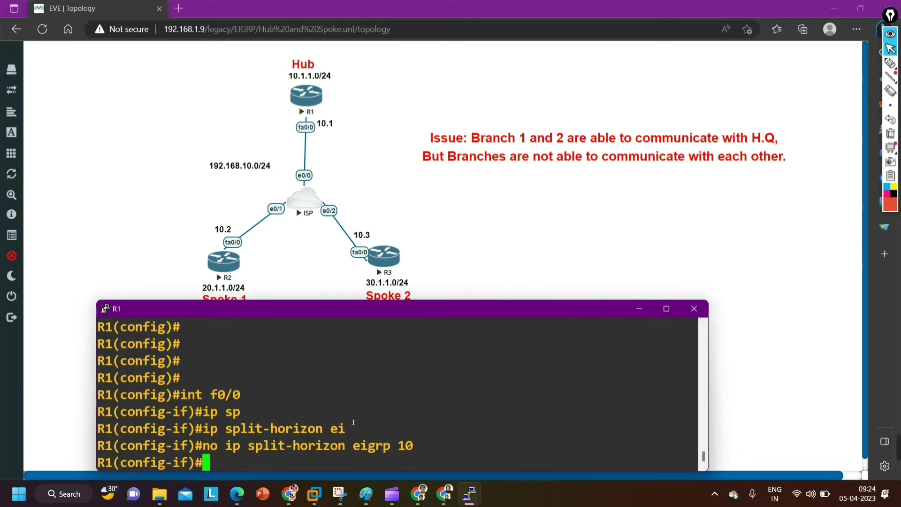
{"action": "key", "text": "Return"}
{"action": "key", "text": "Return"}
{"action": "key", "text": "Return"}
{"action": "key", "text": "Return"}
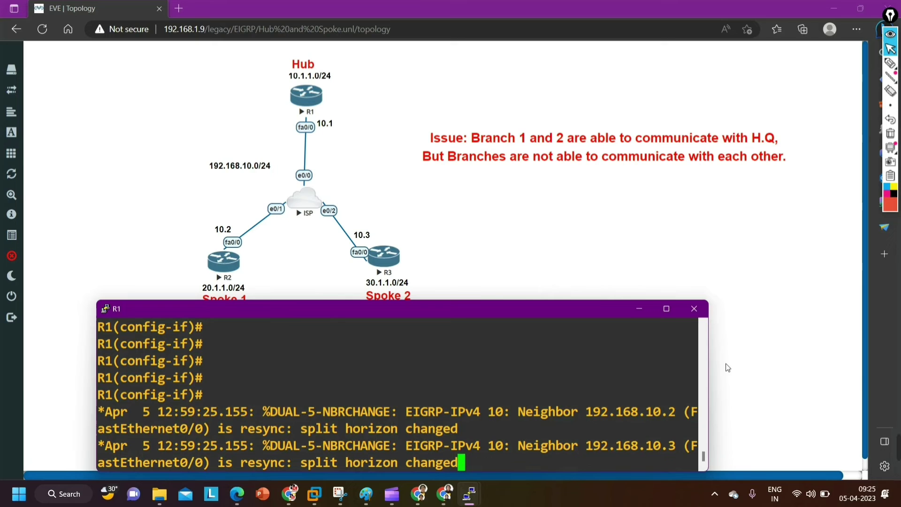
{"action": "left_click", "coordinate": [639, 309]}
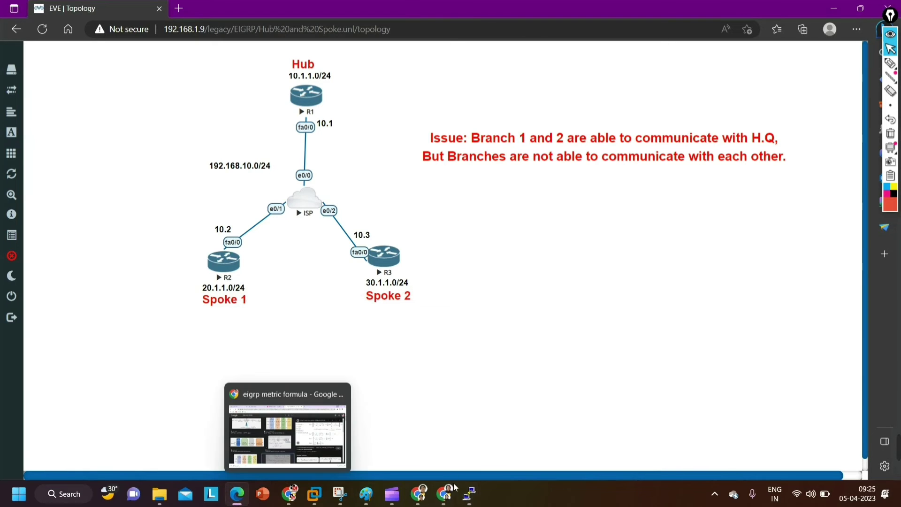
- Show R2's EIGRP routes, marking the learned 30.1.1.0 route
{"action": "mouse_move", "coordinate": [470, 500]}
{"action": "left_click", "coordinate": [457, 438]}
{"action": "key", "text": "Return"}
{"action": "key", "text": "Return"}
{"action": "key", "text": "Return"}
{"action": "key", "text": "Return"}
{"action": "key", "text": "Return"}
{"action": "key", "text": "Return"}
{"action": "key", "text": "Return"}
{"action": "key", "text": "Return"}
{"action": "key", "text": "Return"}
{"action": "key", "text": "Return"}
{"action": "key", "text": "Return"}
{"action": "key", "text": "Return"}
{"action": "key", "text": "Return"}
{"action": "type", "text": "show ip route "}
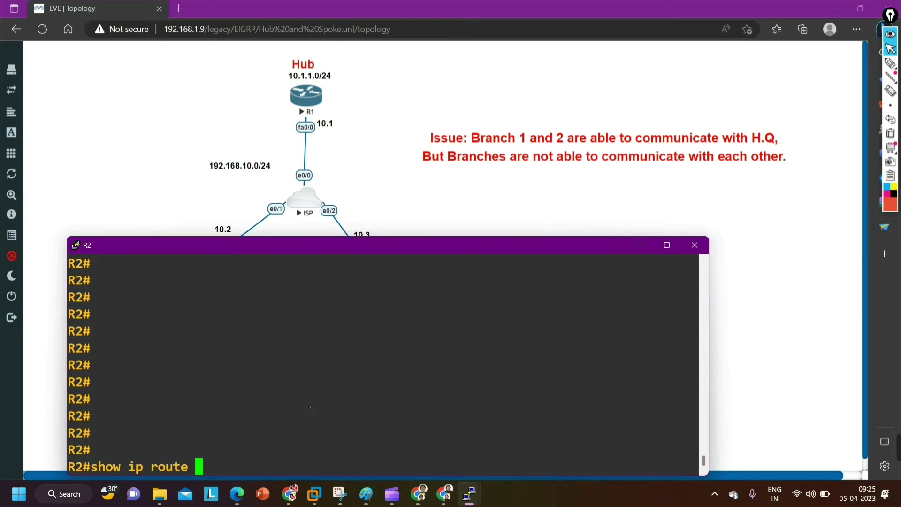
{"action": "type", "text": "ei"}
{"action": "key", "text": "Tab"}
{"action": "key", "text": "Return"}
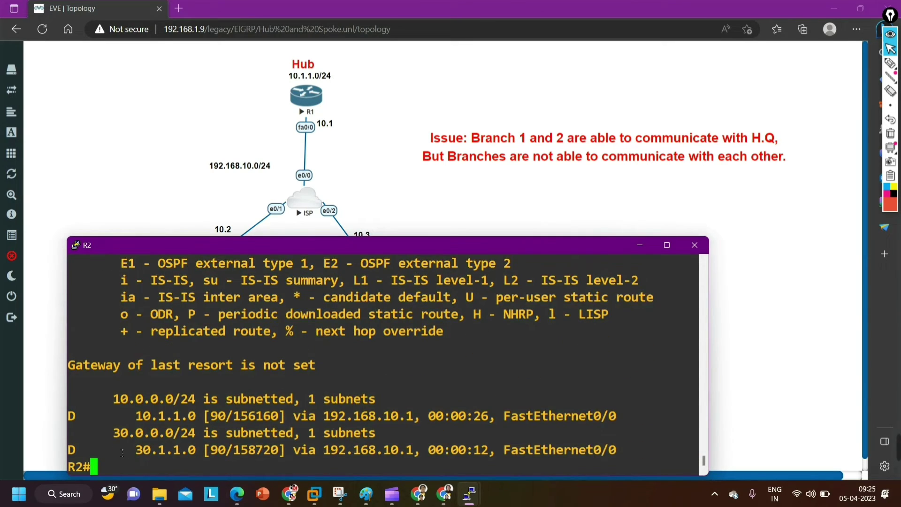
{"action": "left_click_drag", "start_coordinate": [110, 435], "coordinate": [619, 450]}
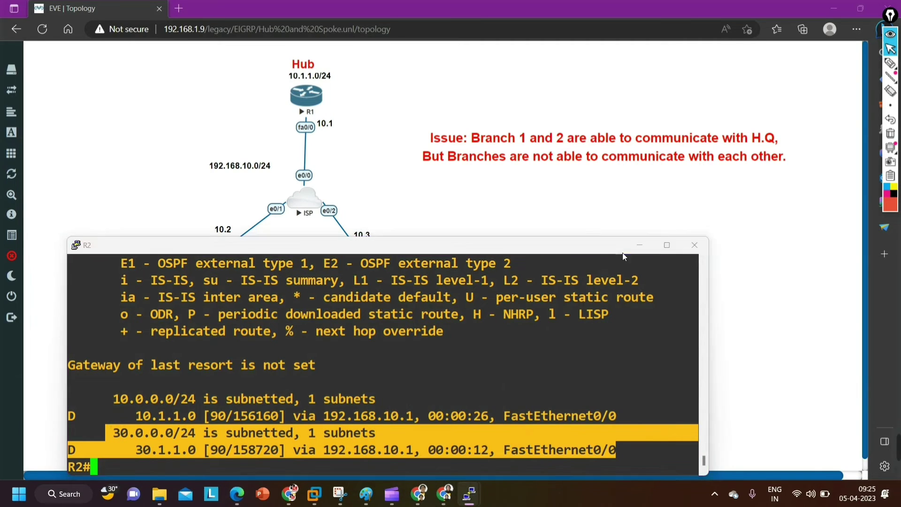
{"action": "left_click", "coordinate": [639, 245]}
- Enter privileged mode on R3 and show its EIGRP routes, marking 20.1.1.0 and its next hop
{"action": "mouse_move", "coordinate": [470, 494]}
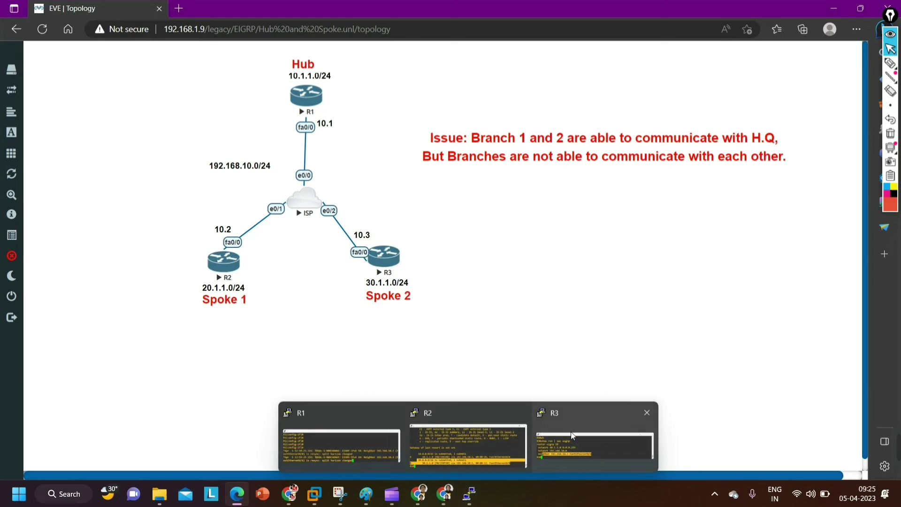
{"action": "left_click", "coordinate": [596, 437]}
{"action": "key", "text": "Return"}
{"action": "key", "text": "Return"}
{"action": "key", "text": "Return"}
{"action": "key", "text": "Return"}
{"action": "key", "text": "Return"}
{"action": "key", "text": "Return"}
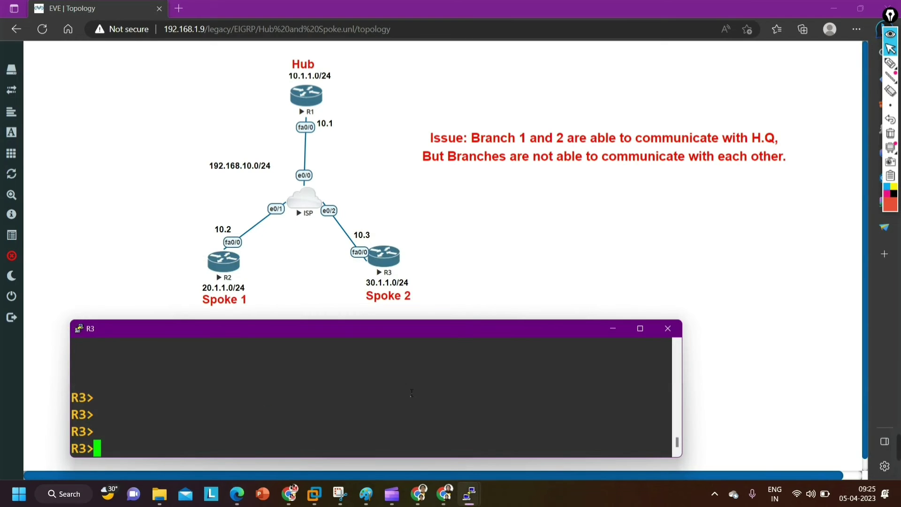
{"action": "type", "text": "en"}
{"action": "key", "text": "Return"}
{"action": "type", "text": "sh"}
{"action": "key", "text": "Tab"}
{"action": "type", "text": "ip ro"}
{"action": "key", "text": "Tab"}
{"action": "type", "text": "ei"}
{"action": "key", "text": "Tab"}
{"action": "key", "text": "Return"}
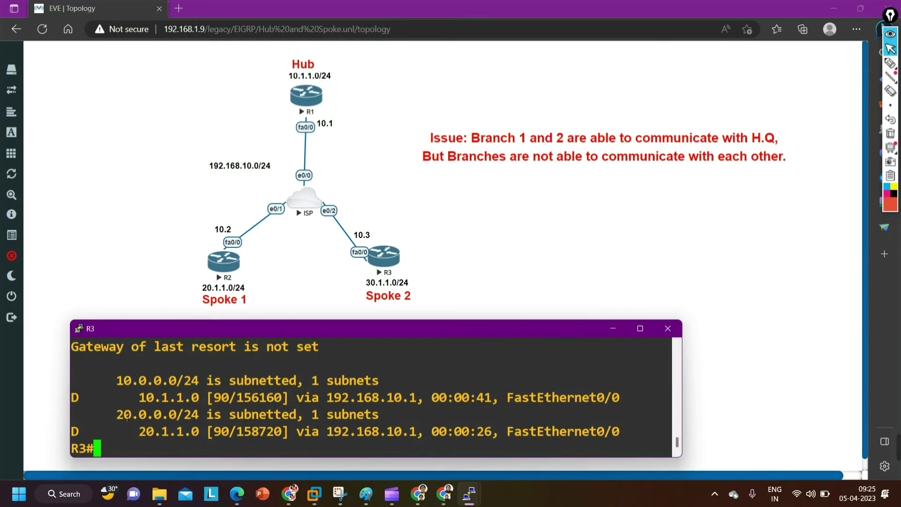
{"action": "left_click_drag", "start_coordinate": [127, 418], "coordinate": [429, 431]}
{"action": "left_click", "coordinate": [612, 330]}
- Return to the R2 console with a fresh prompt
{"action": "mouse_move", "coordinate": [469, 493]}
{"action": "left_click", "coordinate": [413, 436]}
{"action": "left_click", "coordinate": [340, 415]}
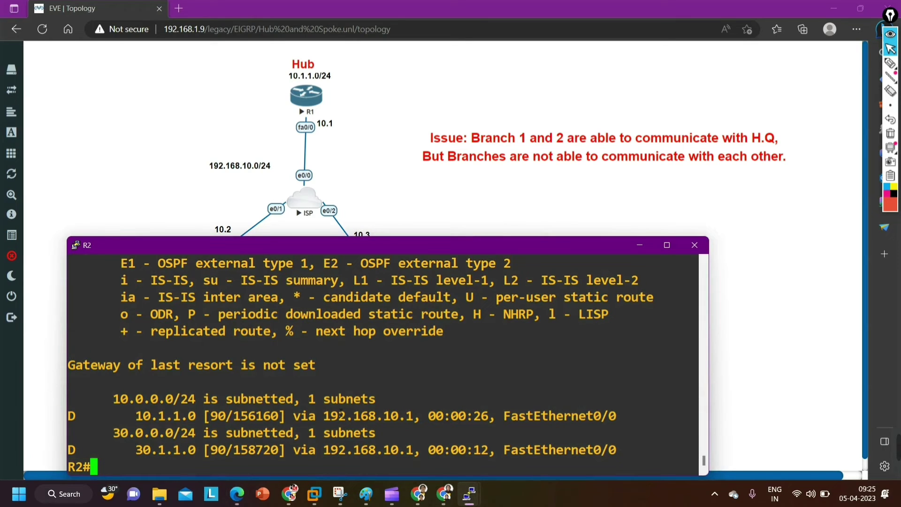
{"action": "key", "text": "Return"}
{"action": "key", "text": "Return"}
{"action": "key", "text": "Return"}
{"action": "key", "text": "Return"}
{"action": "key", "text": "Return"}
{"action": "key", "text": "Return"}
{"action": "key", "text": "Return"}
{"action": "key", "text": "Return"}
{"action": "key", "text": "Return"}
{"action": "key", "text": "Return"}
{"action": "key", "text": "Return"}
{"action": "key", "text": "Return"}
- Ping 30.1.1.1 from R2 sourced from 20.1.1.1, getting 5/5 successful replies
{"action": "type", "text": "p"}
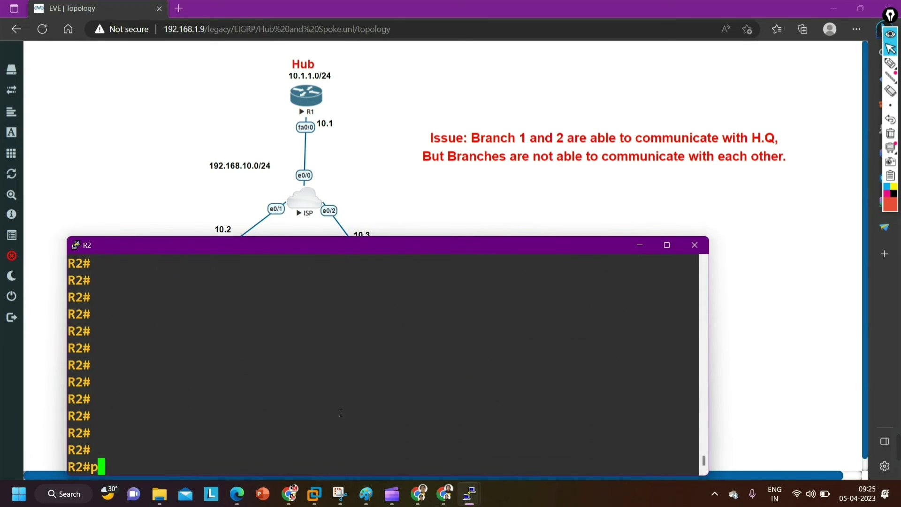
{"action": "type", "text": "ing 30.1"}
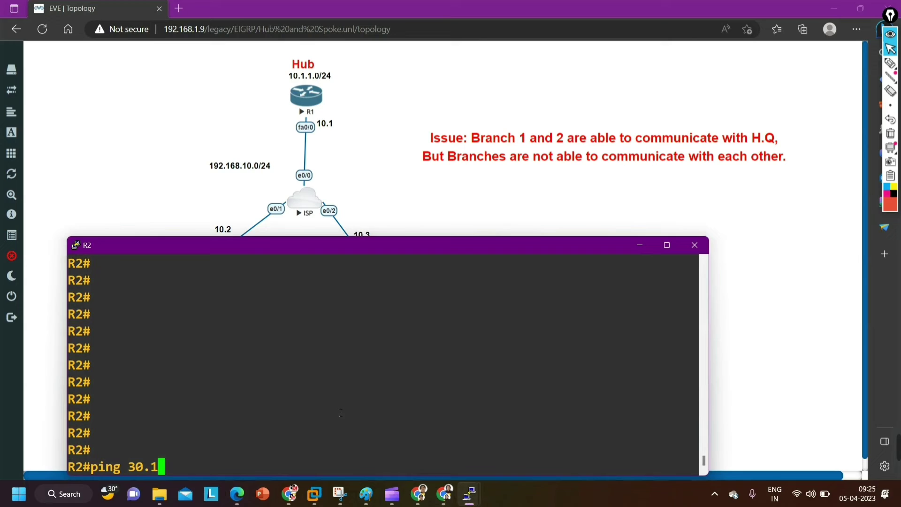
{"action": "type", "text": ".1.1 so"}
{"action": "key", "text": "Tab"}
{"action": "type", "text": "20.1.1.1"}
{"action": "key", "text": "Return"}
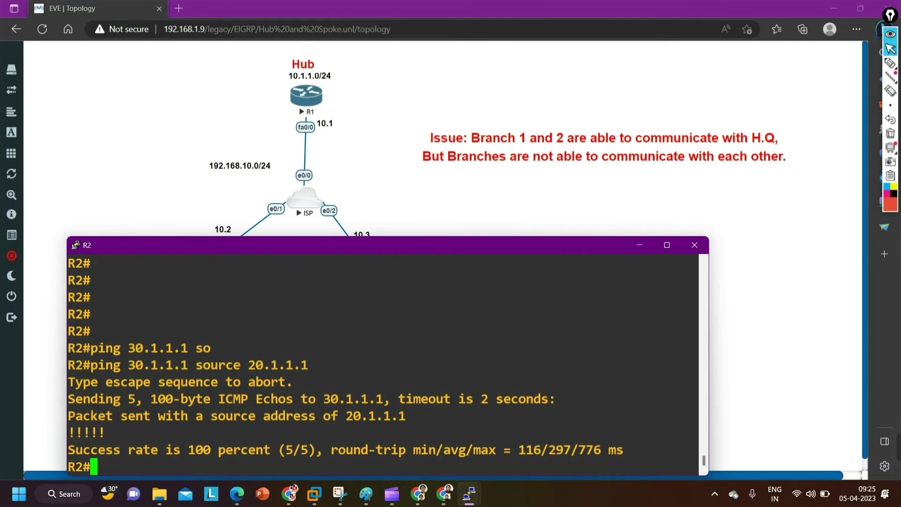
{"action": "left_click", "coordinate": [136, 119]}
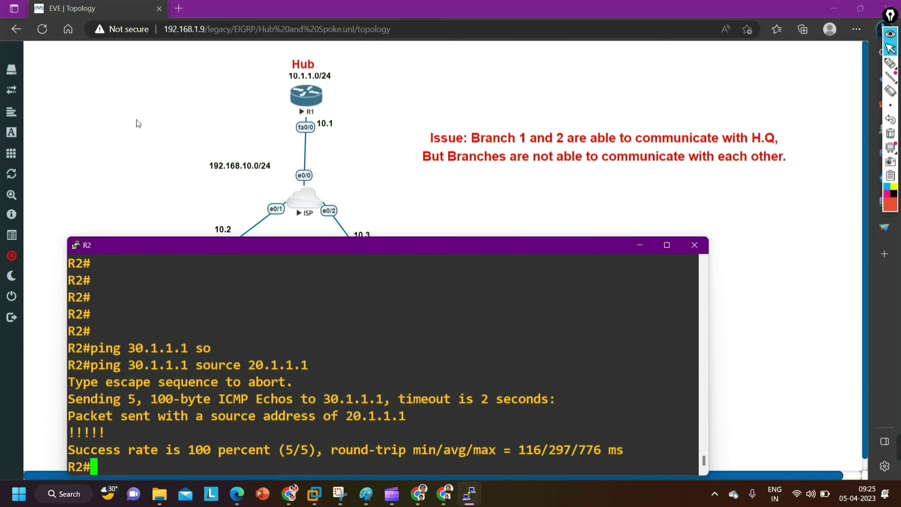
{"action": "mouse_move", "coordinate": [888, 437]}
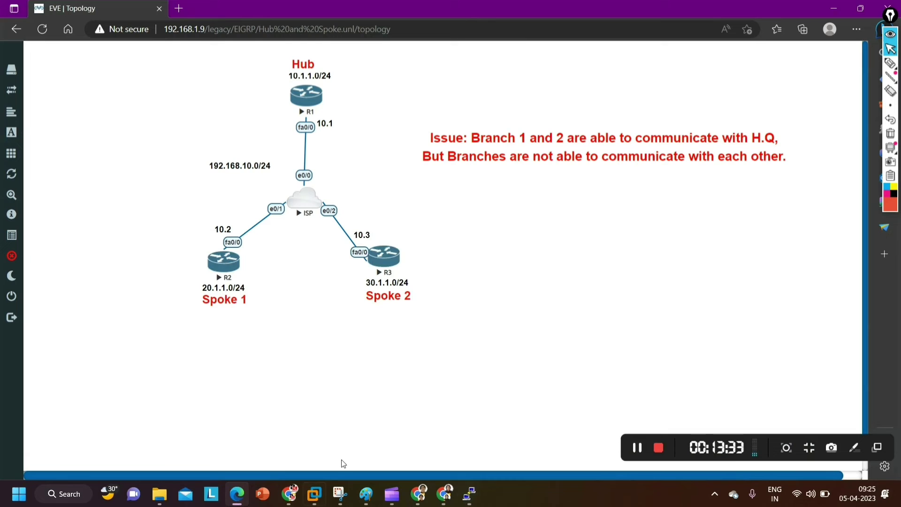
{"action": "mouse_move", "coordinate": [469, 494]}
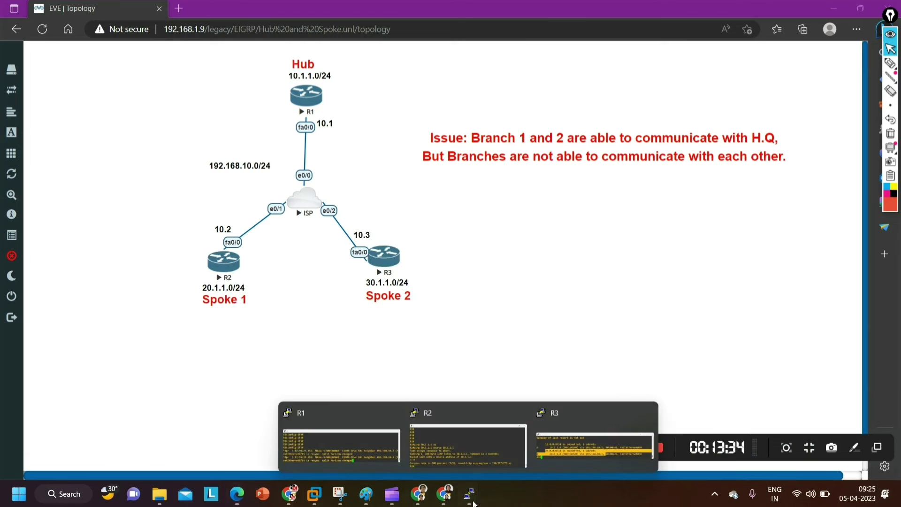
{"action": "left_click", "coordinate": [438, 452]}
{"action": "key", "text": "Return"}
{"action": "key", "text": "Return"}
{"action": "key", "text": "Return"}
{"action": "key", "text": "Return"}
{"action": "key", "text": "Return"}
{"action": "key", "text": "Return"}
{"action": "key", "text": "Return"}
{"action": "key", "text": "Return"}
{"action": "key", "text": "Return"}
{"action": "key", "text": "Return"}
{"action": "key", "text": "Return"}
{"action": "key", "text": "Return"}
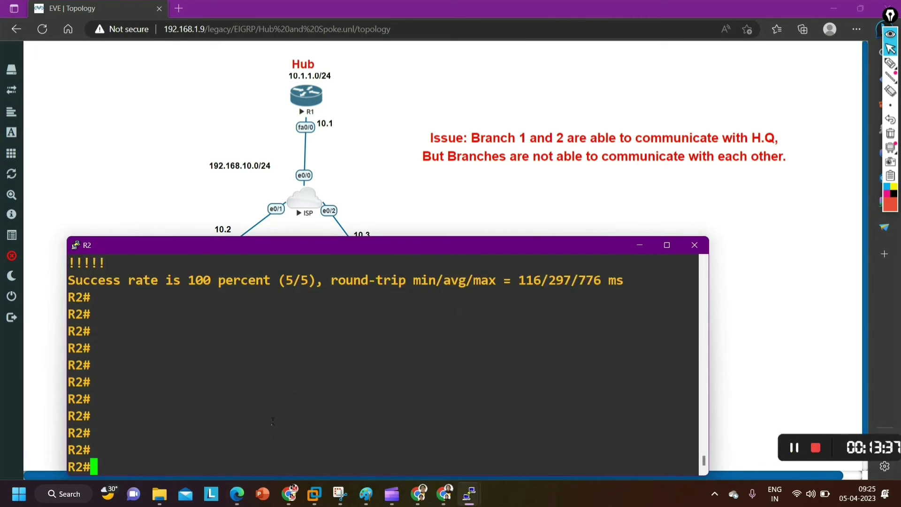
{"action": "key", "text": "Up"}
{"action": "key", "text": "Up"}
{"action": "key", "text": "Return"}
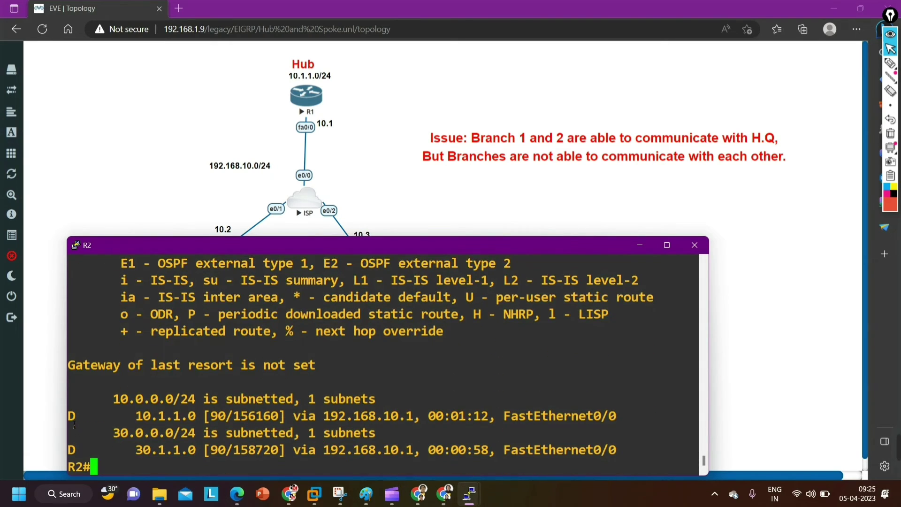
{"action": "left_click_drag", "start_coordinate": [75, 432], "coordinate": [217, 449]}
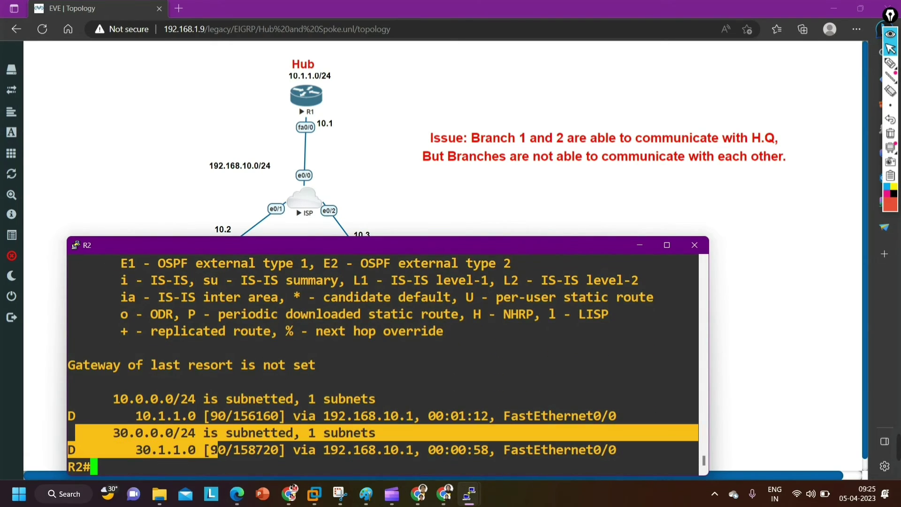
{"action": "left_click_drag", "start_coordinate": [316, 450], "coordinate": [418, 452]}
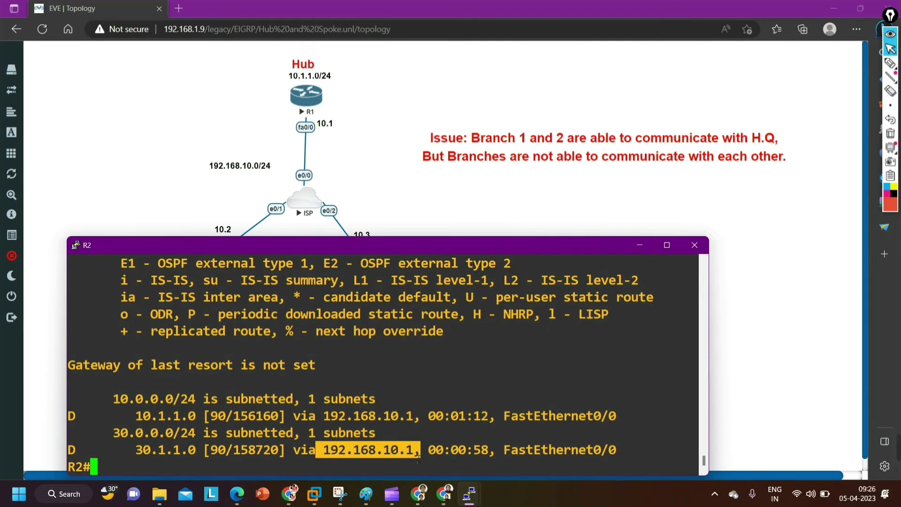
{"action": "left_click", "coordinate": [649, 243]}
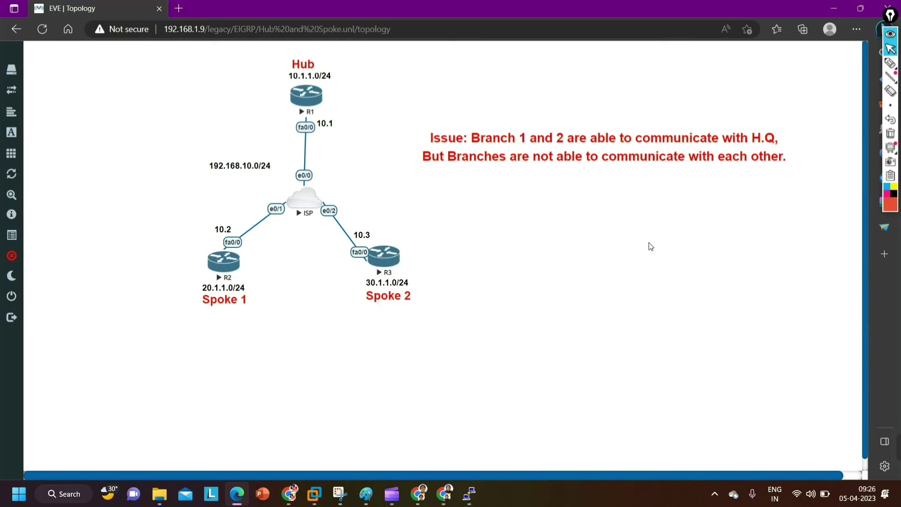
{"action": "left_click", "coordinate": [891, 62]}
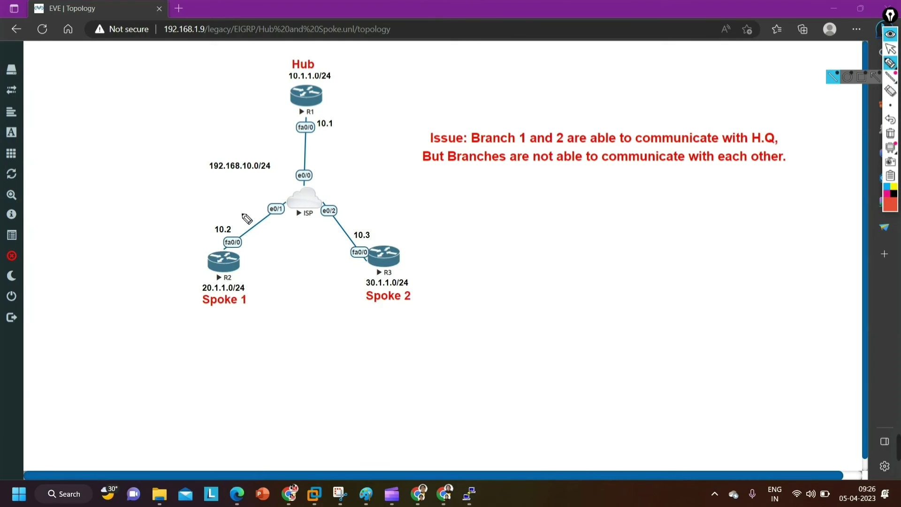
{"action": "mouse_move", "coordinate": [200, 281]}
{"action": "left_mouse_down"}
{"action": "mouse_move", "coordinate": [227, 198]}
{"action": "mouse_move", "coordinate": [317, 89]}
{"action": "mouse_move", "coordinate": [344, 145]}
{"action": "mouse_move", "coordinate": [372, 244]}
{"action": "left_mouse_up"}
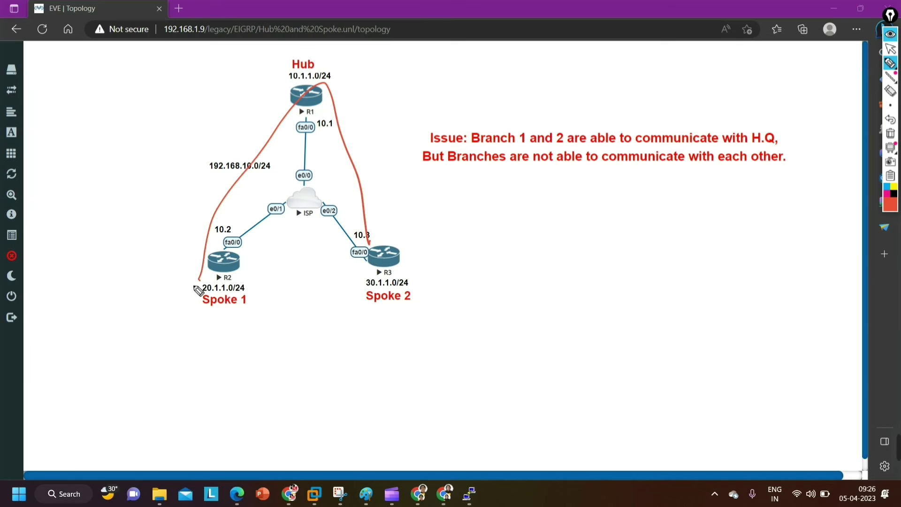
{"action": "left_click_drag", "start_coordinate": [255, 283], "coordinate": [232, 280]}
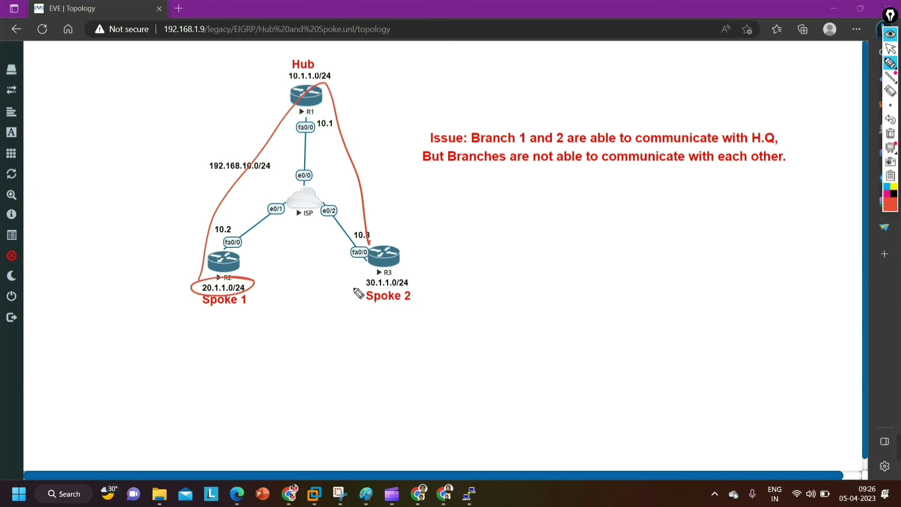
{"action": "left_click_drag", "start_coordinate": [403, 280], "coordinate": [399, 279]}
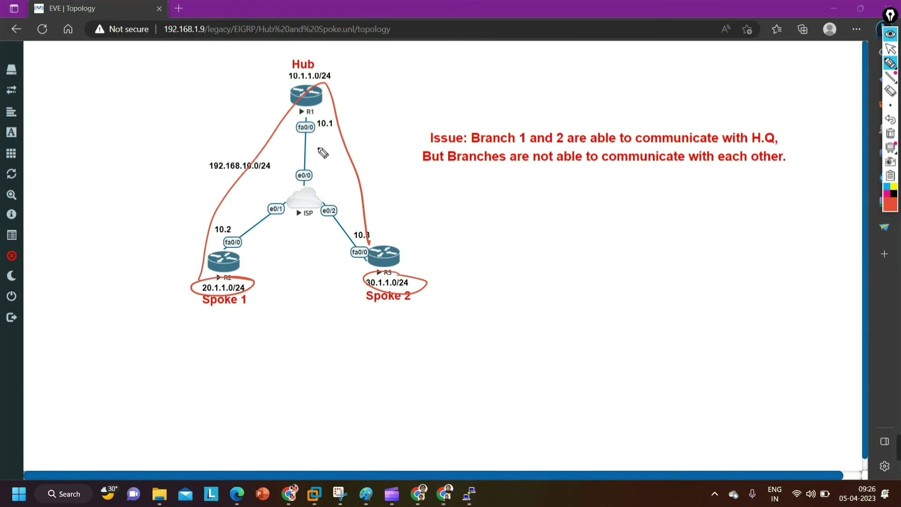
{"action": "mouse_move", "coordinate": [205, 270]}
{"action": "left_mouse_down"}
{"action": "mouse_move", "coordinate": [233, 178]}
{"action": "mouse_move", "coordinate": [307, 106]}
{"action": "mouse_move", "coordinate": [300, 102]}
{"action": "mouse_move", "coordinate": [406, 241]}
{"action": "mouse_move", "coordinate": [390, 245]}
{"action": "mouse_move", "coordinate": [411, 229]}
{"action": "left_mouse_up"}
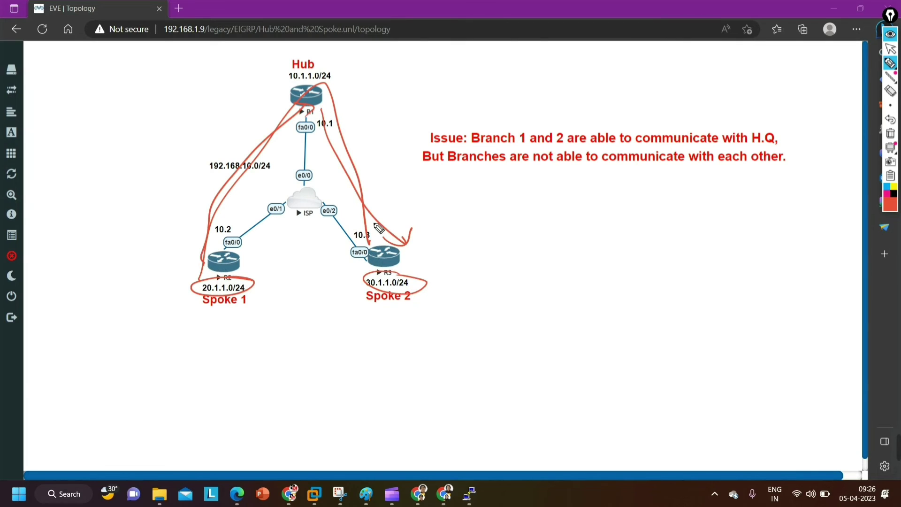
{"action": "left_click", "coordinate": [891, 134]}
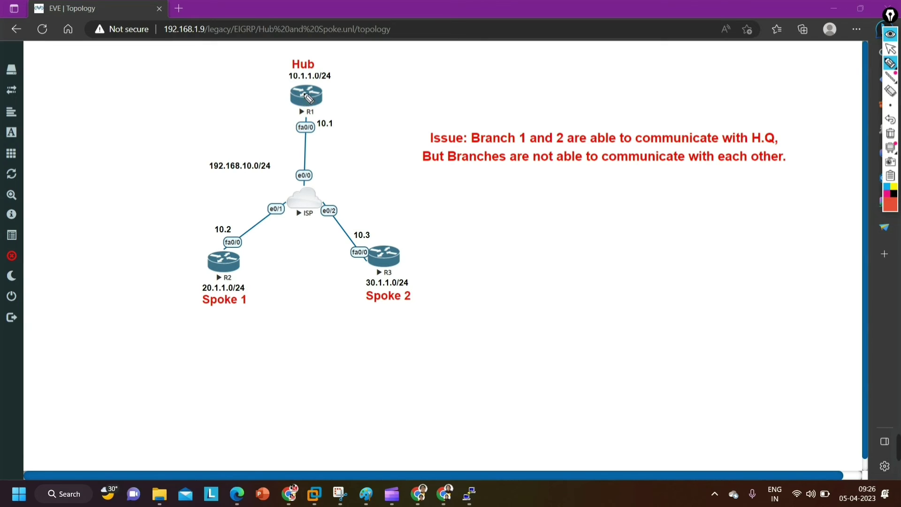
{"action": "left_click_drag", "start_coordinate": [188, 308], "coordinate": [235, 309]}
{"action": "mouse_move", "coordinate": [254, 258]}
{"action": "left_mouse_down"}
{"action": "mouse_move", "coordinate": [277, 234]}
{"action": "mouse_move", "coordinate": [315, 233]}
{"action": "mouse_move", "coordinate": [356, 259]}
{"action": "left_mouse_up"}
{"action": "mouse_move", "coordinate": [247, 256]}
{"action": "left_mouse_down"}
{"action": "mouse_move", "coordinate": [244, 266]}
{"action": "mouse_move", "coordinate": [261, 266]}
{"action": "left_mouse_up"}
{"action": "mouse_move", "coordinate": [361, 252]}
{"action": "left_mouse_down"}
{"action": "mouse_move", "coordinate": [361, 266]}
{"action": "mouse_move", "coordinate": [335, 261]}
{"action": "left_mouse_up"}
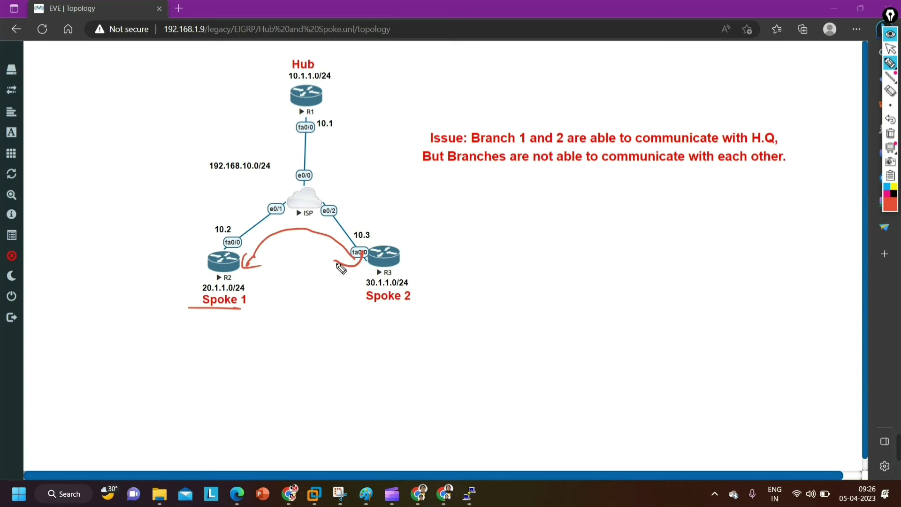
{"action": "mouse_move", "coordinate": [361, 60]}
{"action": "left_mouse_down"}
{"action": "mouse_move", "coordinate": [321, 61]}
{"action": "mouse_move", "coordinate": [342, 65]}
{"action": "left_mouse_up"}
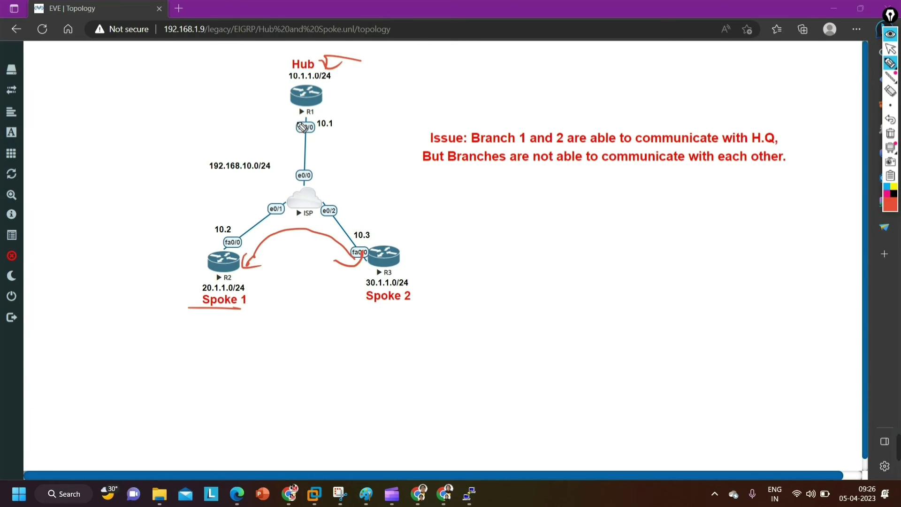
{"action": "mouse_move", "coordinate": [239, 279]}
{"action": "left_mouse_down"}
{"action": "mouse_move", "coordinate": [274, 320]}
{"action": "mouse_move", "coordinate": [270, 295]}
{"action": "left_mouse_up"}
{"action": "left_click_drag", "start_coordinate": [385, 283], "coordinate": [379, 289]}
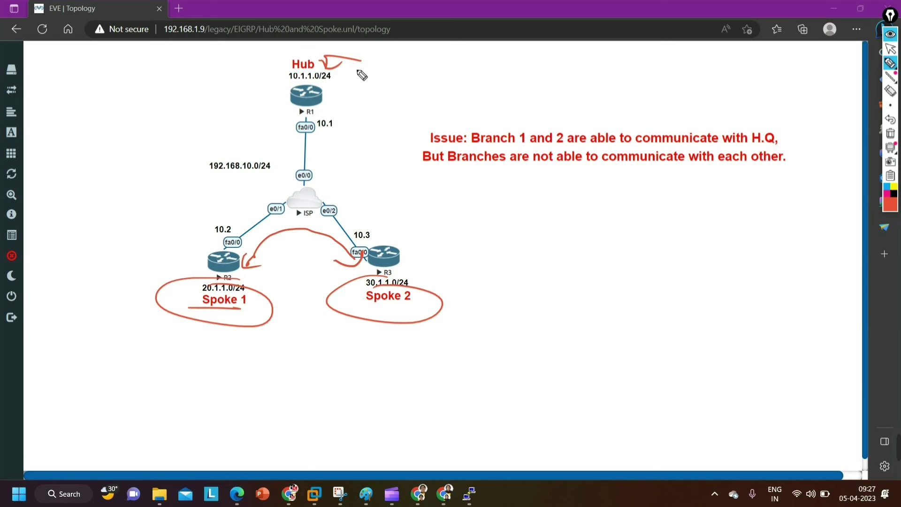
{"action": "left_click", "coordinate": [890, 133]}
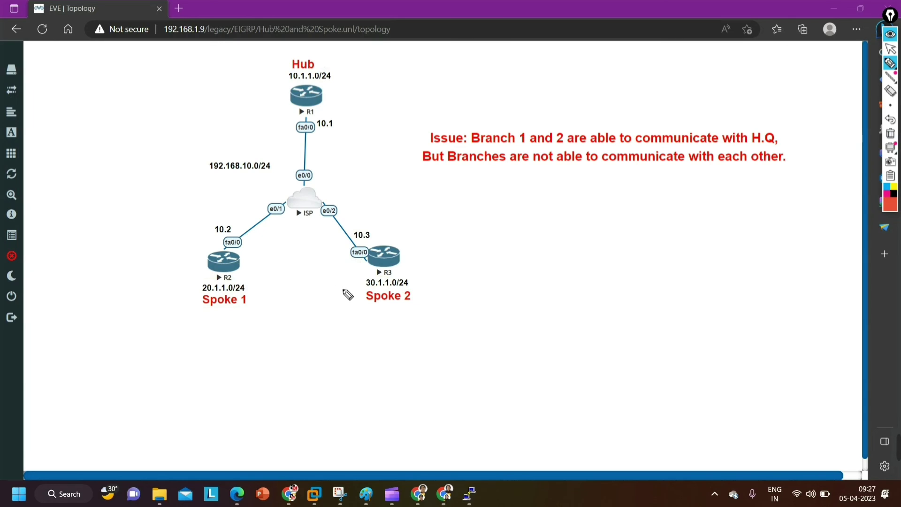